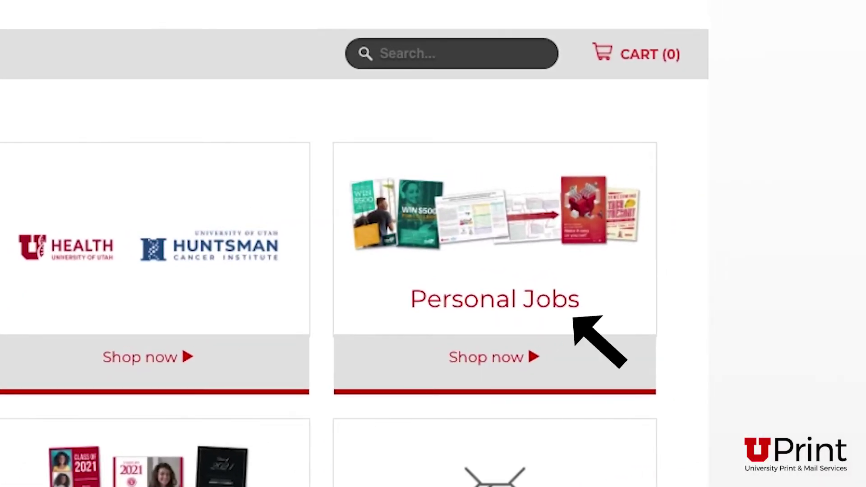
# - Open the Graduation Announcements category and scroll through its 14 announcement designs
pyautogui.click(474, 360)
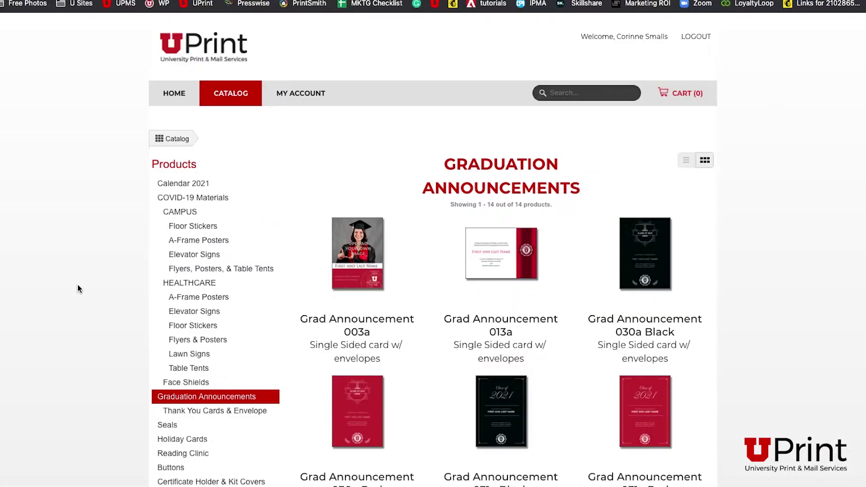
pyautogui.scroll(-4, 77, 285)
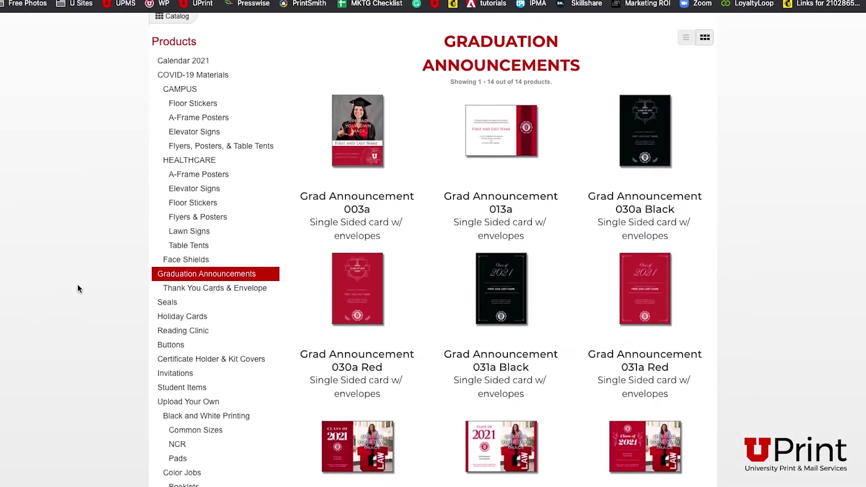
pyautogui.scroll(-4, 78, 285)
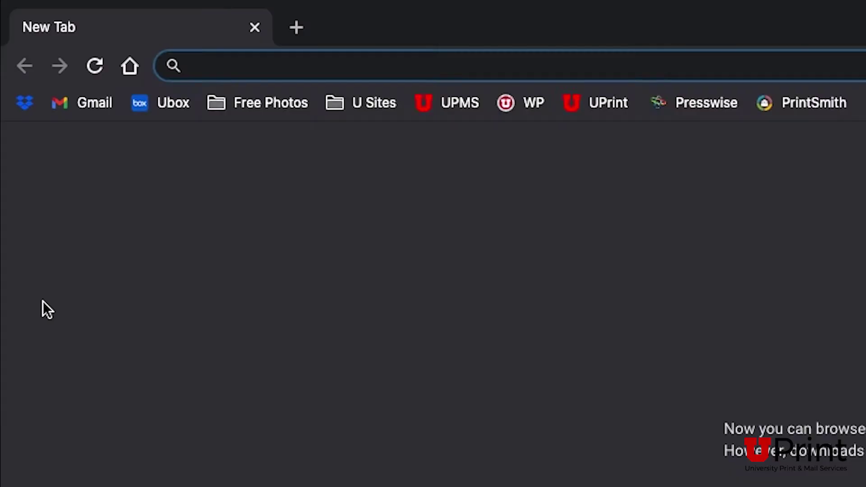
# - Load uprint.utah.edu and go to the MY ACCOUNT login page
pyautogui.write('uprint.ut')
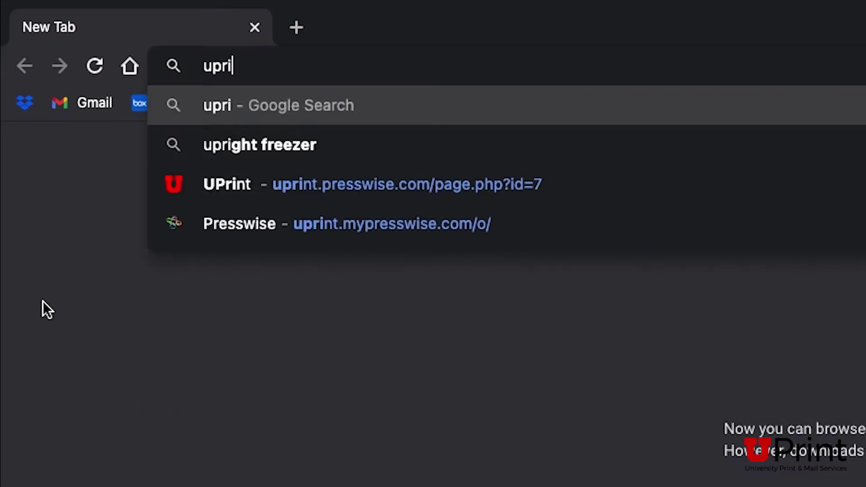
pyautogui.write('ah.edu')
pyautogui.press('Return')
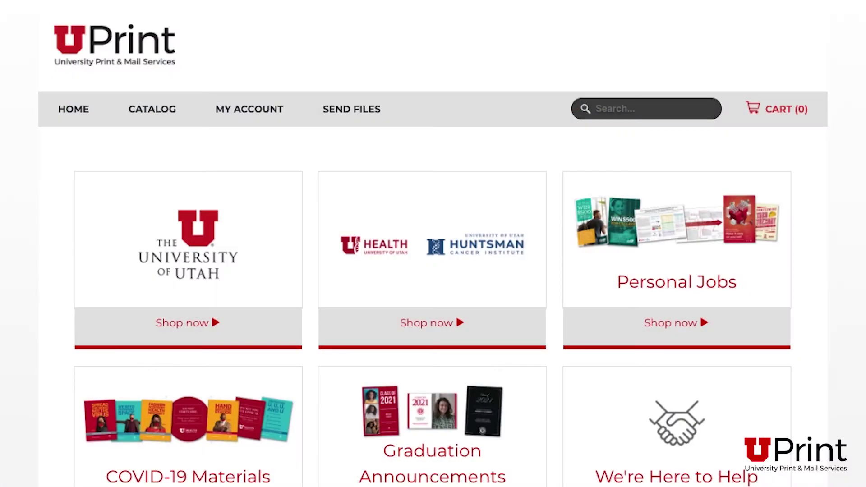
pyautogui.click(244, 110)
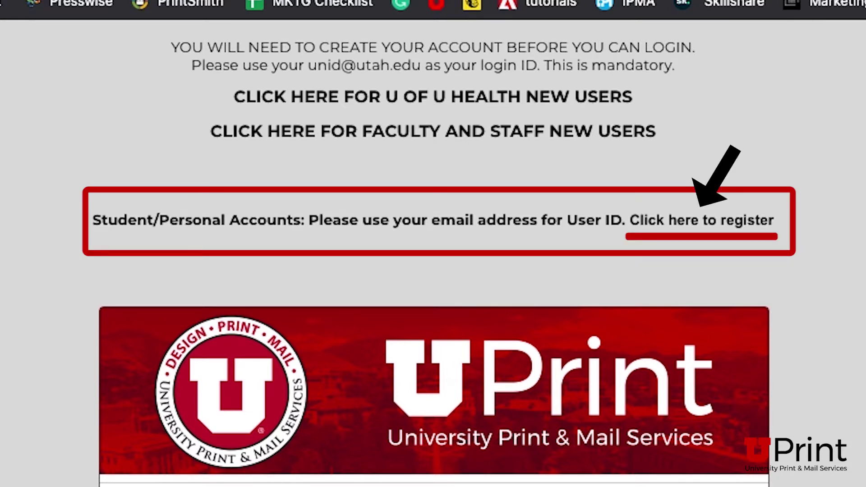
# - Open the personal registration form and enter the login e-mail, password twice and contact name
pyautogui.click(659, 228)
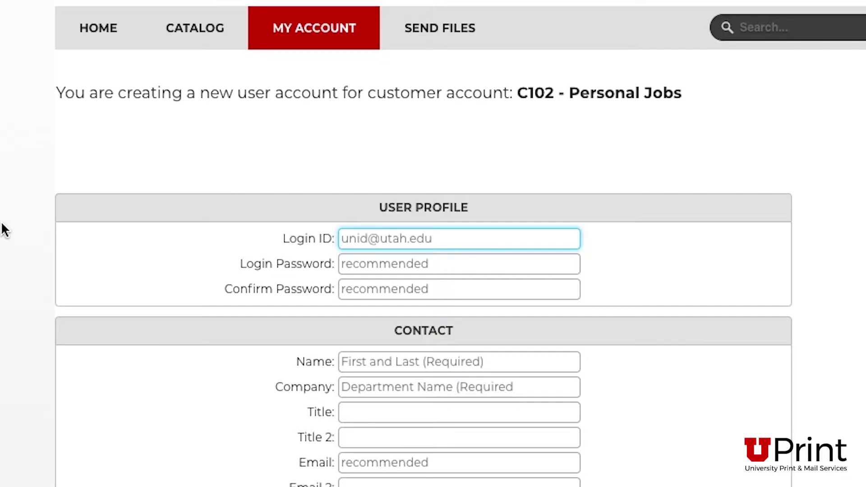
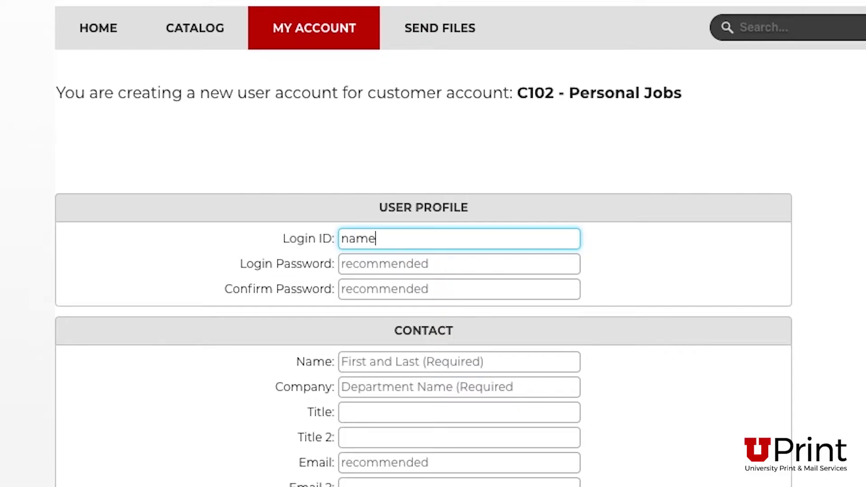
pyautogui.press('Tab')
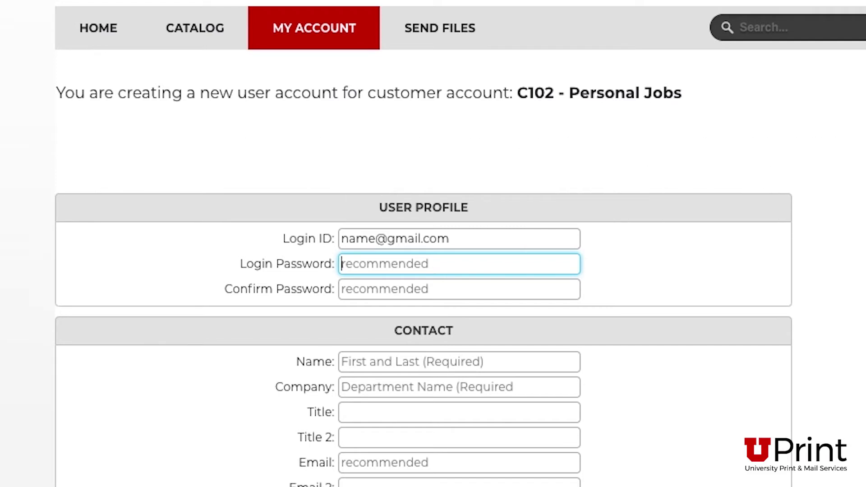
pyautogui.write('*****')
pyautogui.press('Tab')
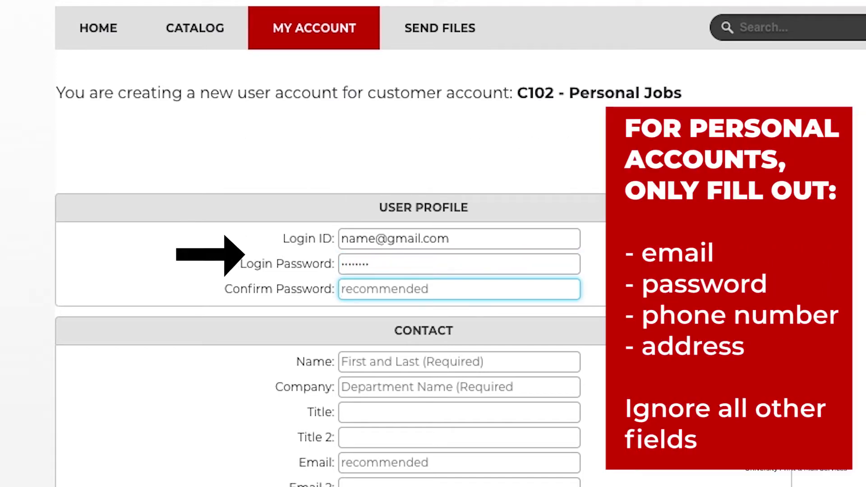
pyautogui.write('********')
pyautogui.press('Tab')
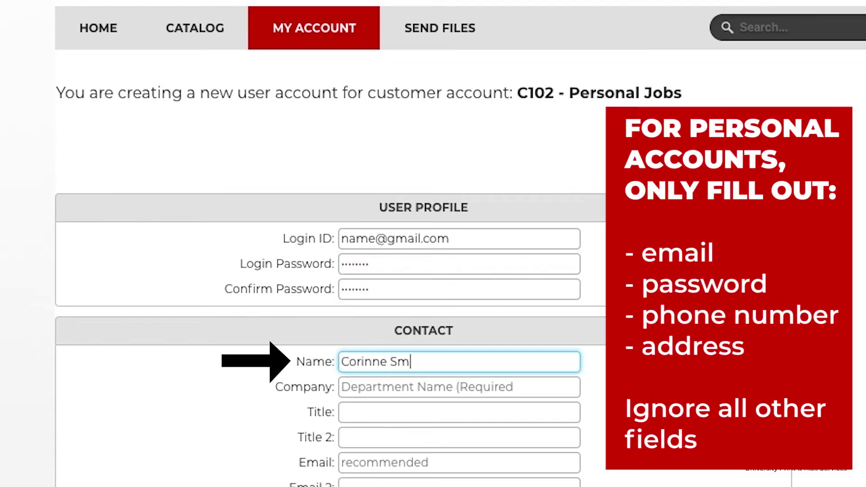
pyautogui.click(18, 467)
# - Enter the street address, city, state and zip, mark it Residential, and add the user
pyautogui.scroll(-7, 21, 469)
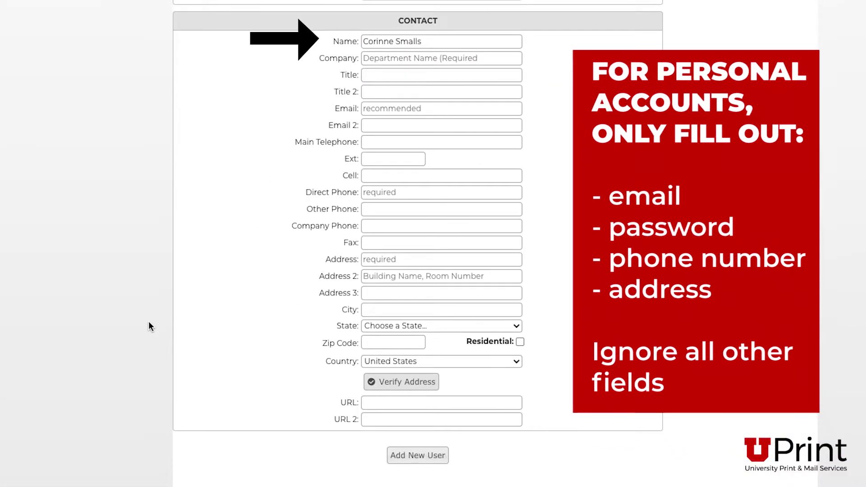
pyautogui.click(381, 260)
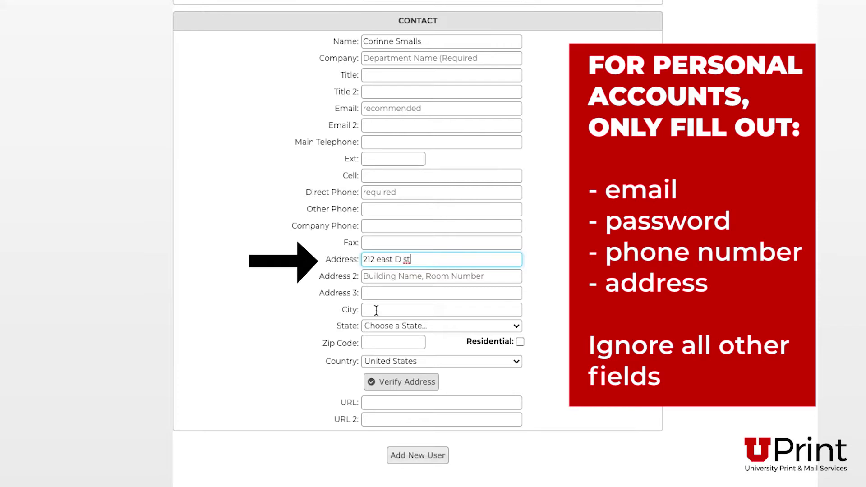
pyautogui.click(376, 310)
pyautogui.write('Boun')
pyautogui.press('Tab')
pyautogui.write('Utah')
pyautogui.press('Tab')
pyautogui.write('84010')
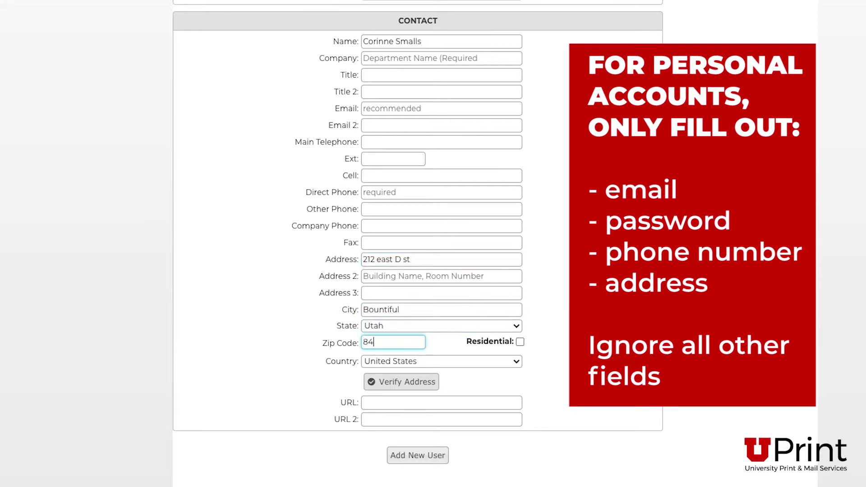
pyautogui.press('Tab')
pyautogui.press('space')
pyautogui.click(388, 378)
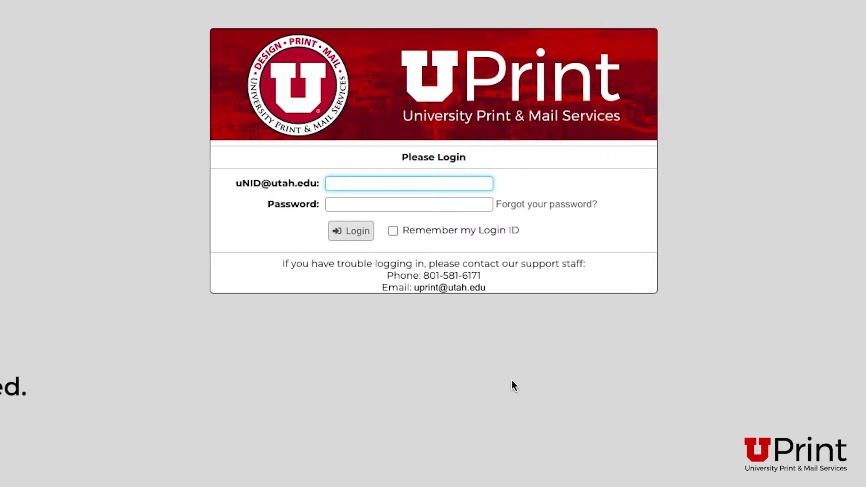
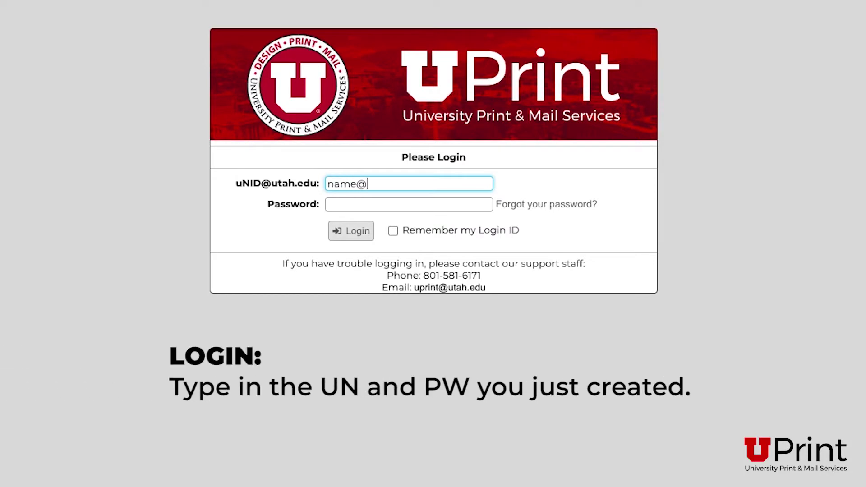
# - Enter the account password and log in with the new account
pyautogui.click(328, 204)
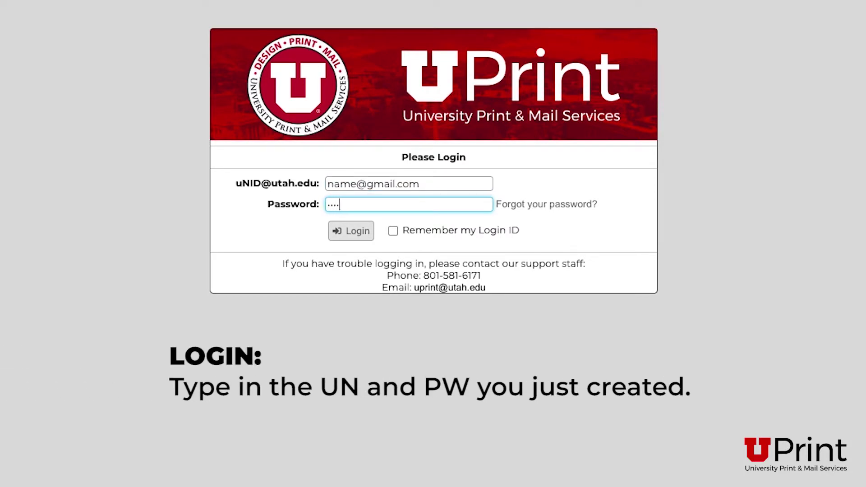
pyautogui.click(352, 231)
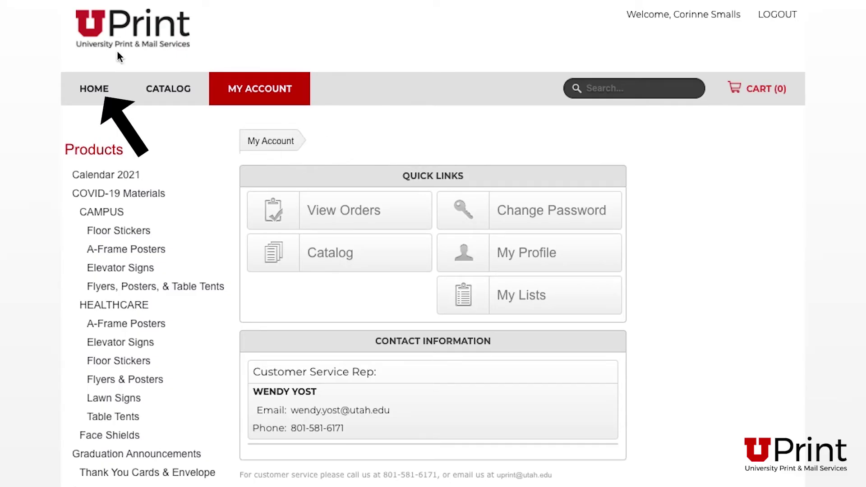
# - Go Home → Graduation Items → Announcements and browse designs 030a Red through 37a
pyautogui.click(88, 88)
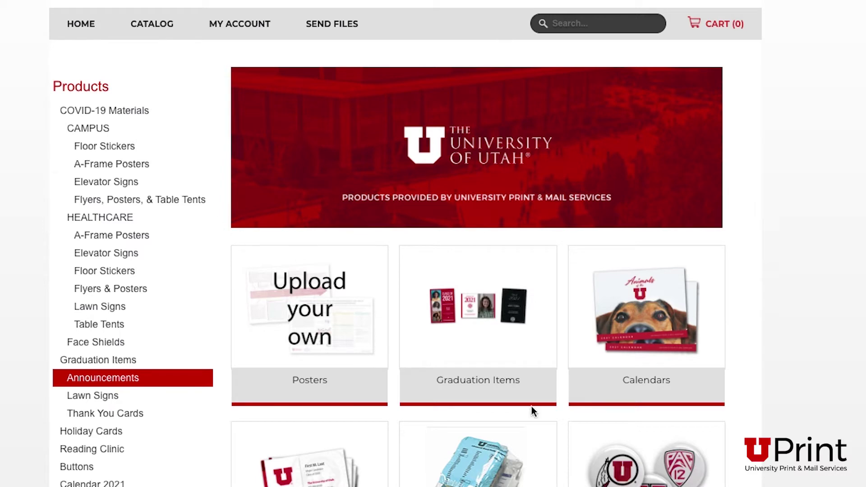
pyautogui.click(492, 382)
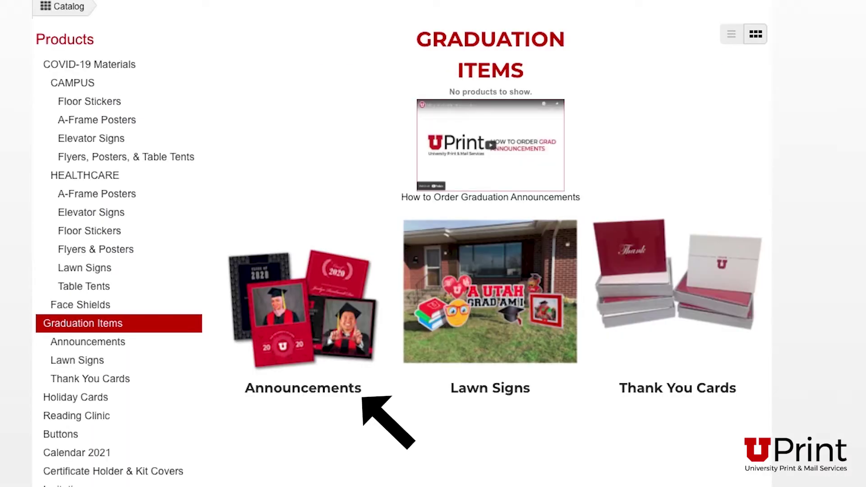
pyautogui.click(291, 386)
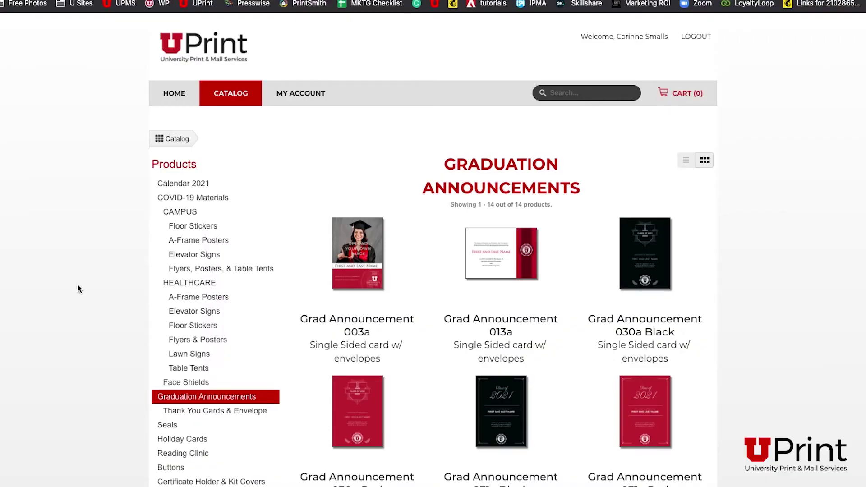
pyautogui.scroll(-5, 78, 285)
pyautogui.scroll(-5, 78, 286)
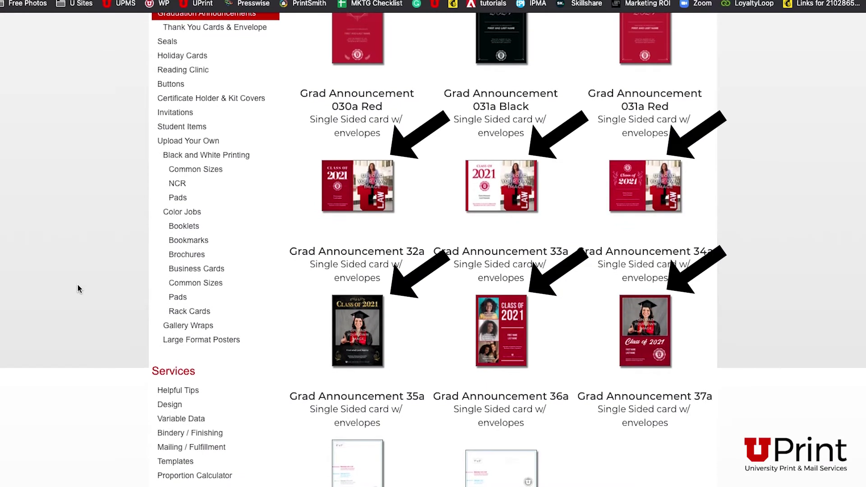
pyautogui.scroll(1, 78, 276)
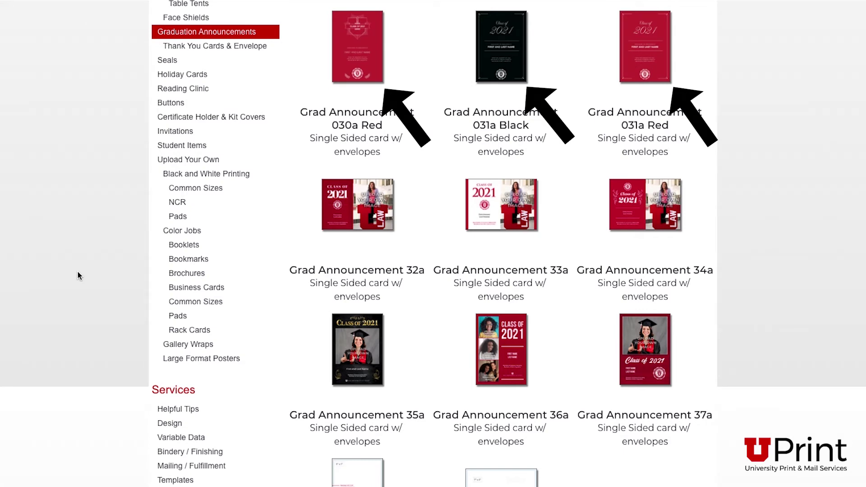
pyautogui.scroll(-2, 77, 271)
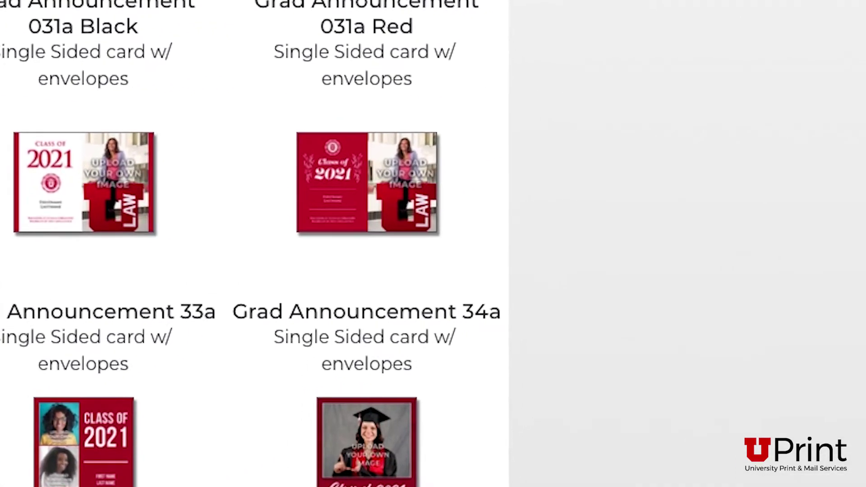
# - Open Grad Announcement 031a Red and magnify its PDF proof to 300%
pyautogui.click(323, 231)
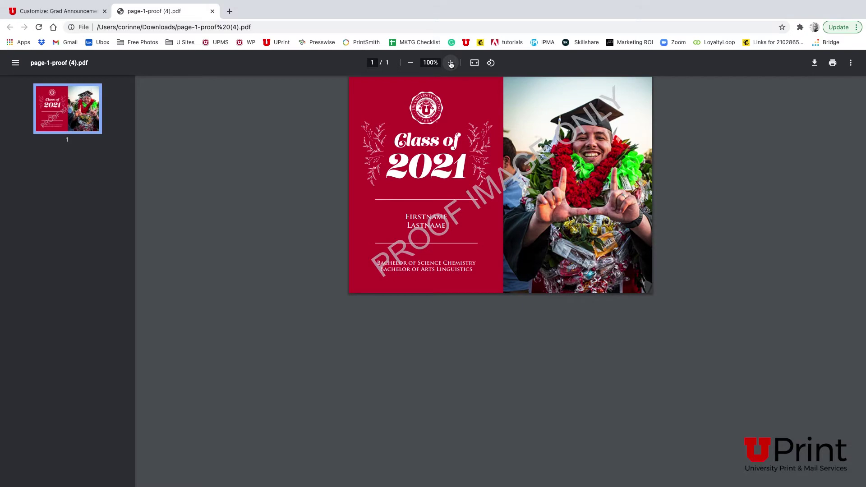
pyautogui.click(451, 62)
pyautogui.click(450, 63)
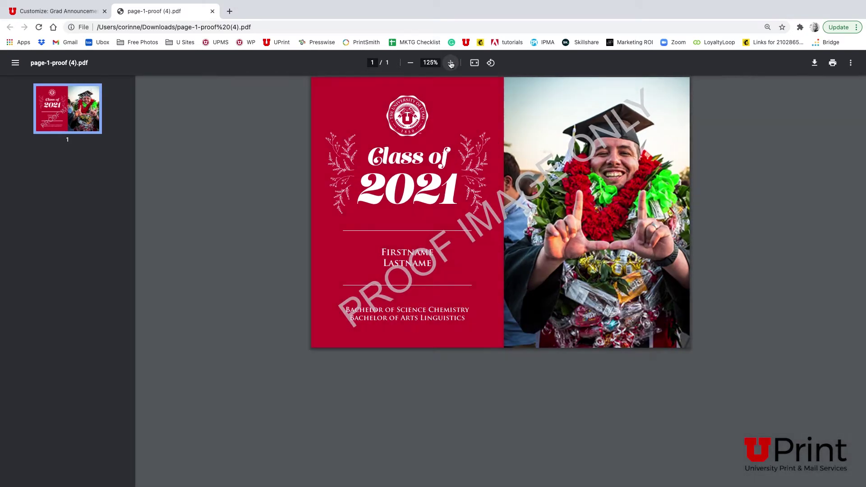
pyautogui.click(451, 63)
pyautogui.click(451, 63)
pyautogui.click(451, 63)
pyautogui.click(450, 62)
pyautogui.click(450, 63)
pyautogui.hscroll(3, 504, 164)
pyautogui.scroll(-3, 504, 164)
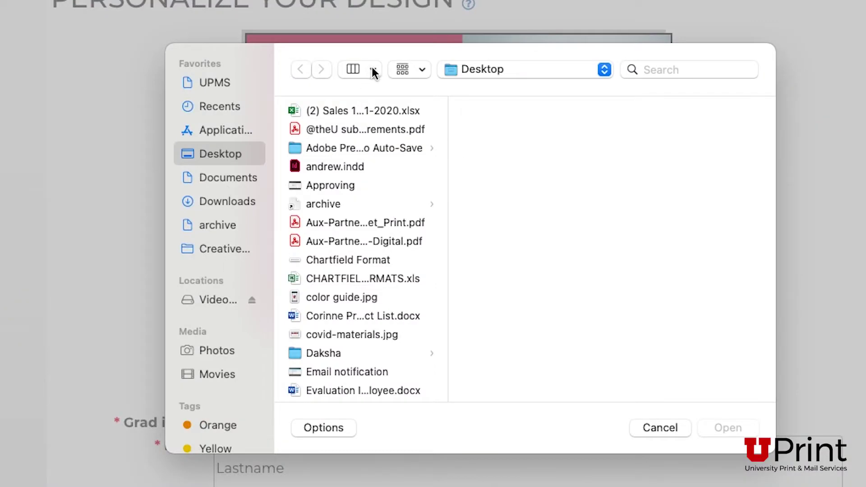
# - In column view, select Desktop's Grad Picture.jpg, confirm its 2926×4389 dimensions, and open it
pyautogui.click(373, 70)
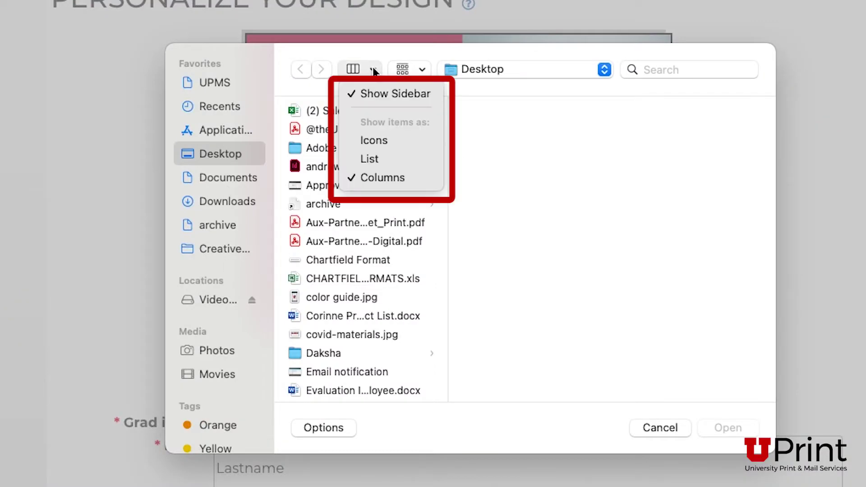
pyautogui.click(394, 183)
pyautogui.scroll(-1, 388, 321)
pyautogui.scroll(-5, 388, 327)
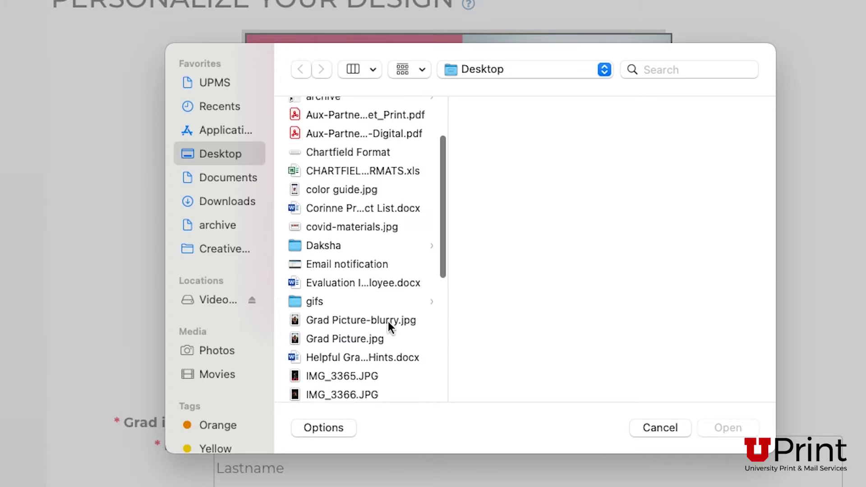
pyautogui.click(356, 270)
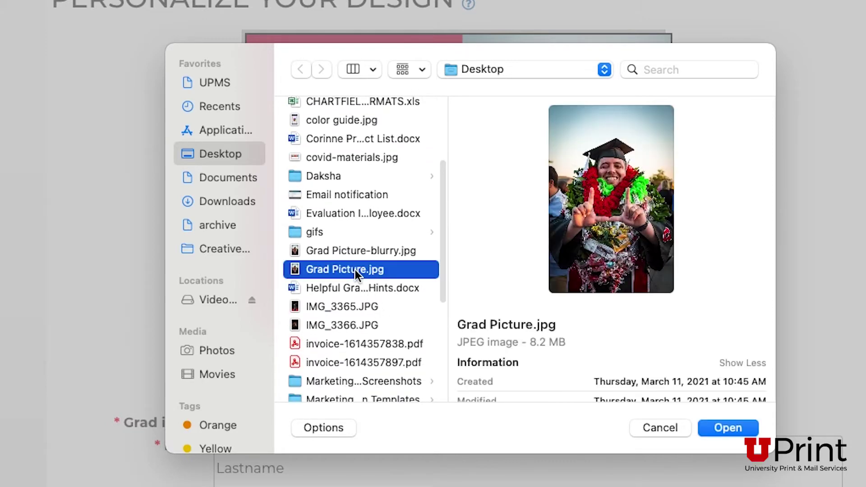
pyautogui.scroll(-5, 643, 340)
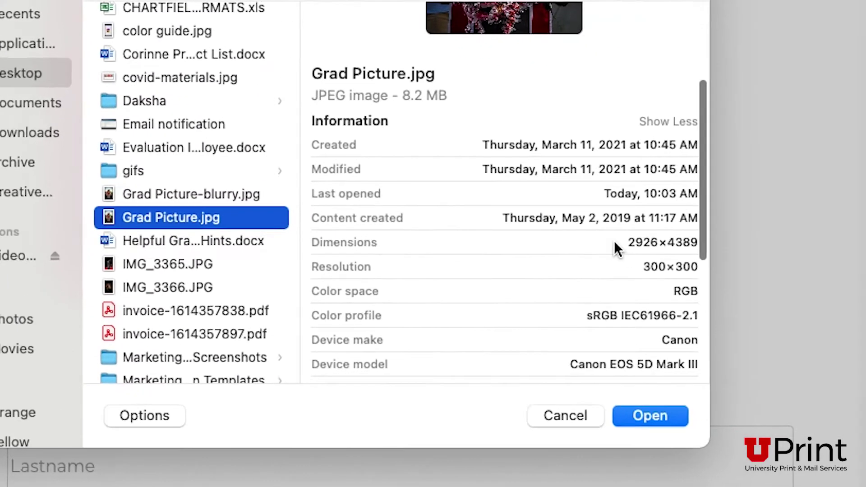
pyautogui.moveTo(711, 288); pyautogui.dragTo(724, 287)
pyautogui.moveTo(632, 232); pyautogui.dragTo(705, 235)
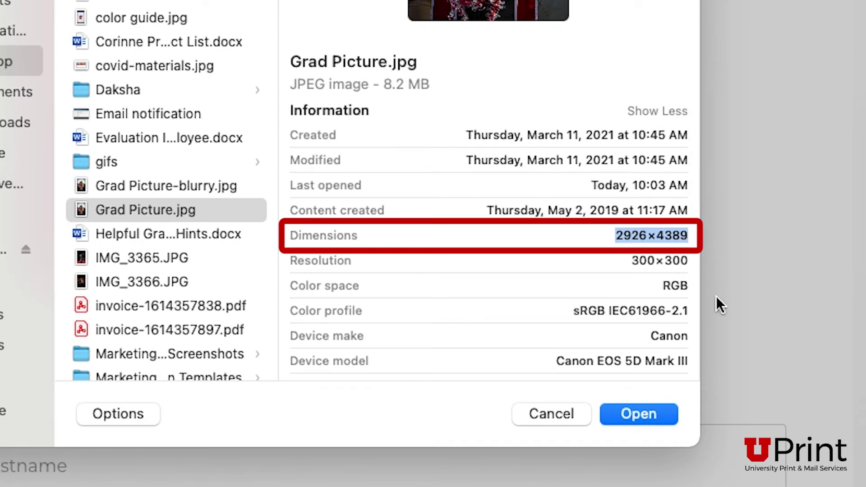
pyautogui.click(567, 294)
pyautogui.scroll(1, 567, 294)
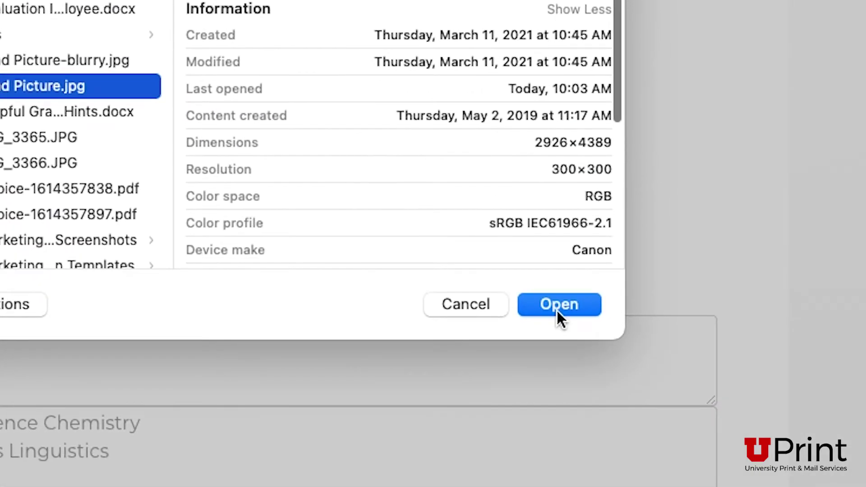
pyautogui.click(555, 310)
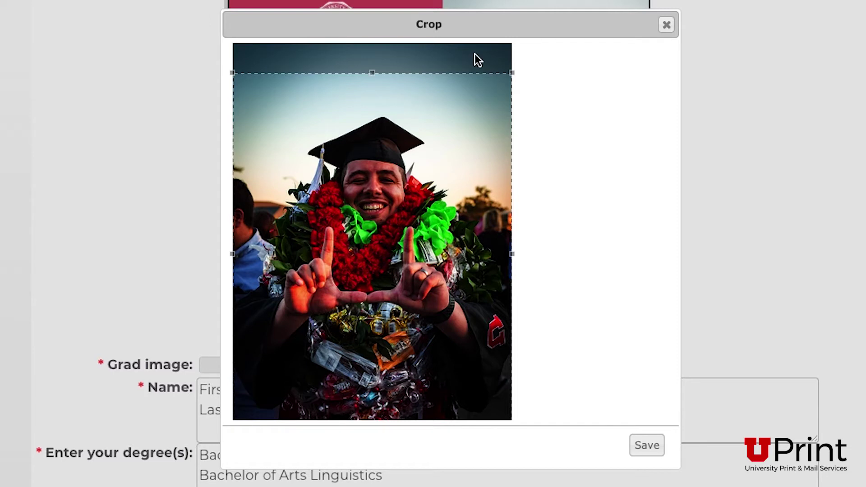
# - Resize and reposition the crop box over the grad photo and save it onto the card
pyautogui.moveTo(512, 71); pyautogui.dragTo(460, 141)
pyautogui.moveTo(411, 167); pyautogui.dragTo(418, 141)
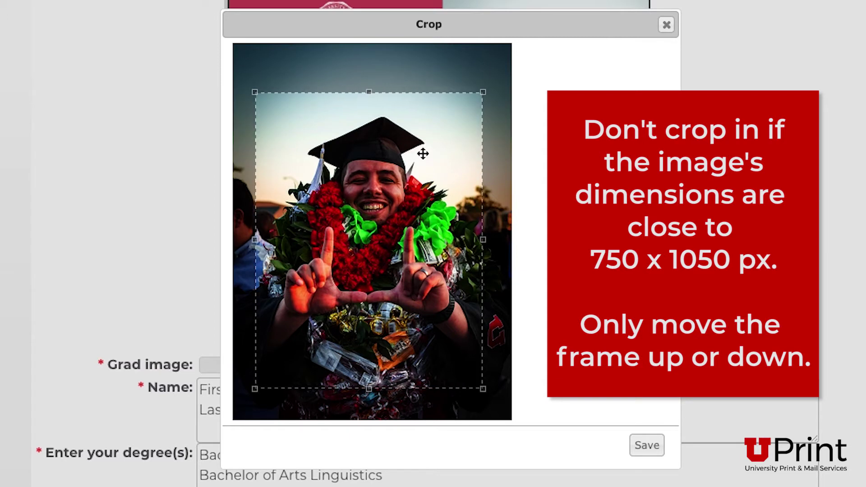
pyautogui.moveTo(483, 92); pyautogui.dragTo(520, 58)
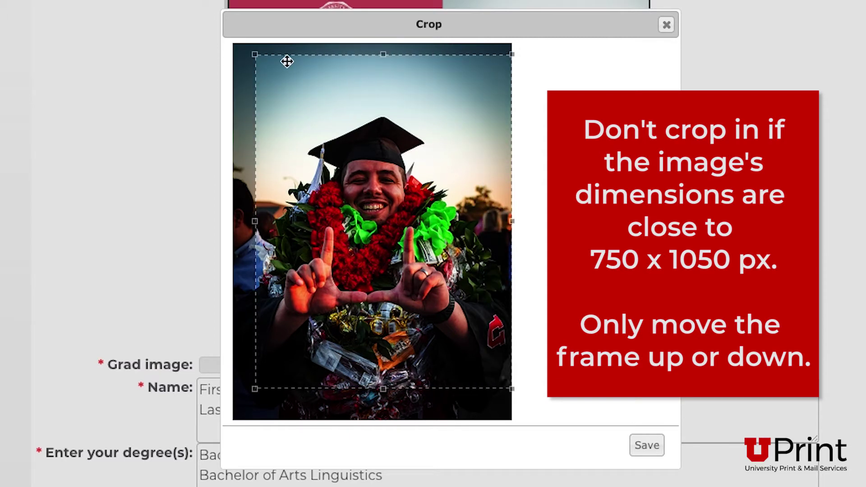
pyautogui.moveTo(255, 54); pyautogui.dragTo(245, 43)
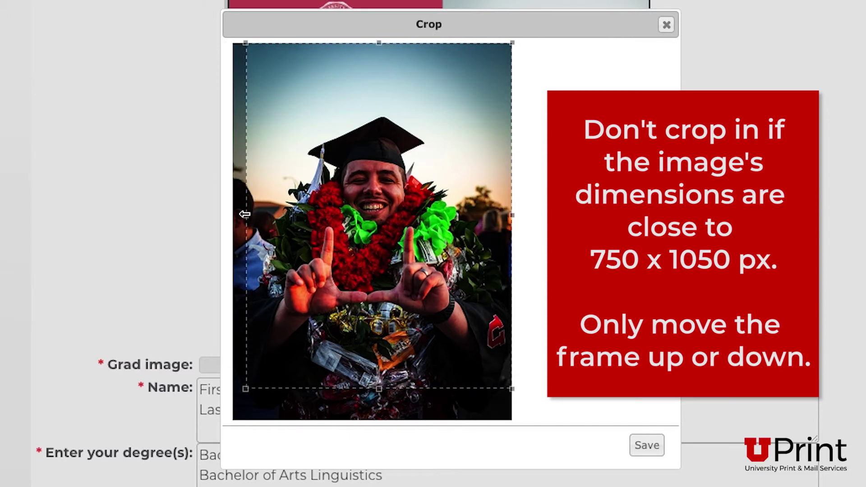
pyautogui.moveTo(244, 214); pyautogui.dragTo(212, 217)
pyautogui.moveTo(336, 221); pyautogui.dragTo(330, 256)
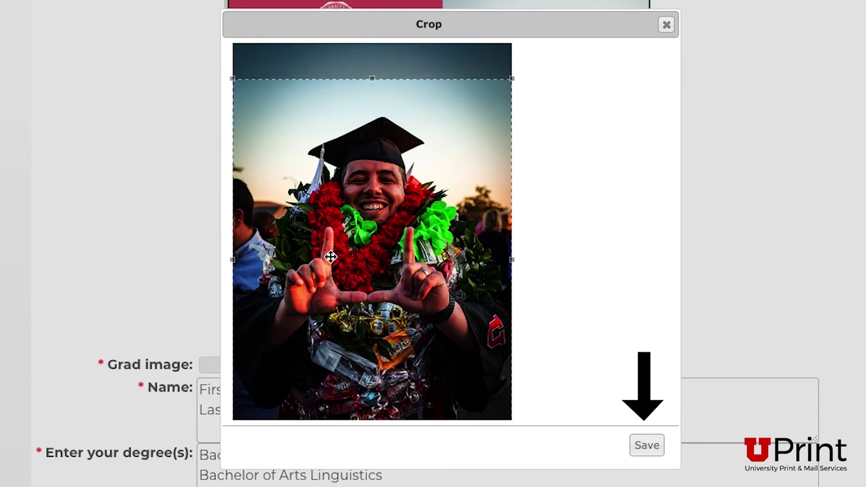
pyautogui.click(647, 447)
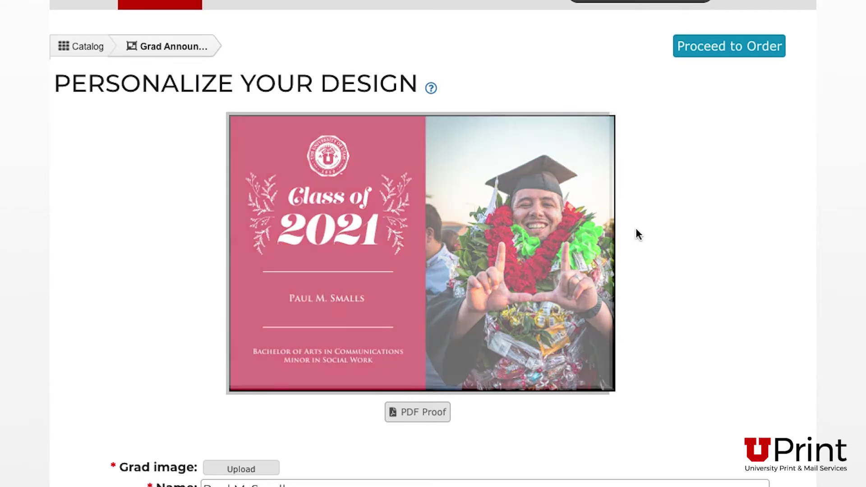
pyautogui.scroll(-5, 541, 216)
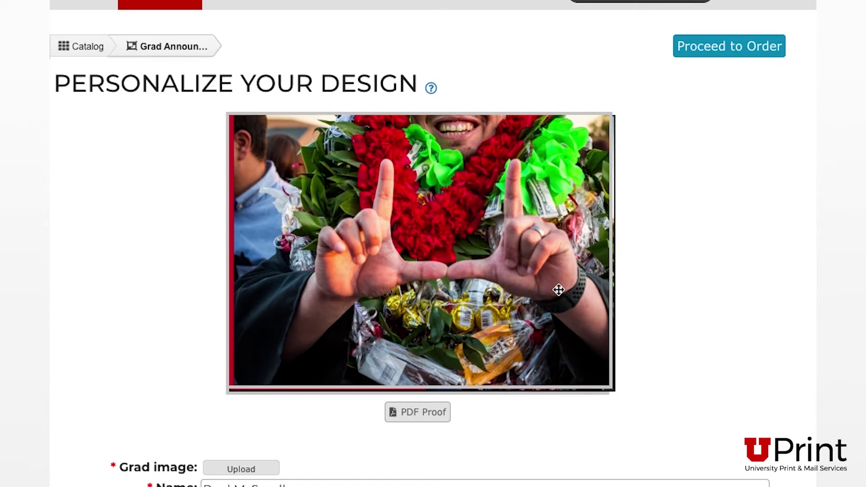
pyautogui.scroll(-3, 558, 290)
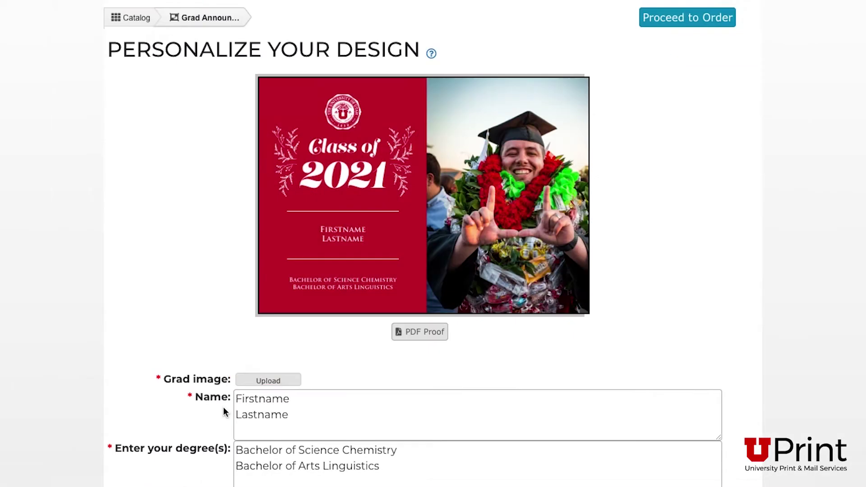
# - Replace the placeholder Firstname Lastname with the graduate's name and update the preview
pyautogui.moveTo(308, 418); pyautogui.dragTo(234, 397)
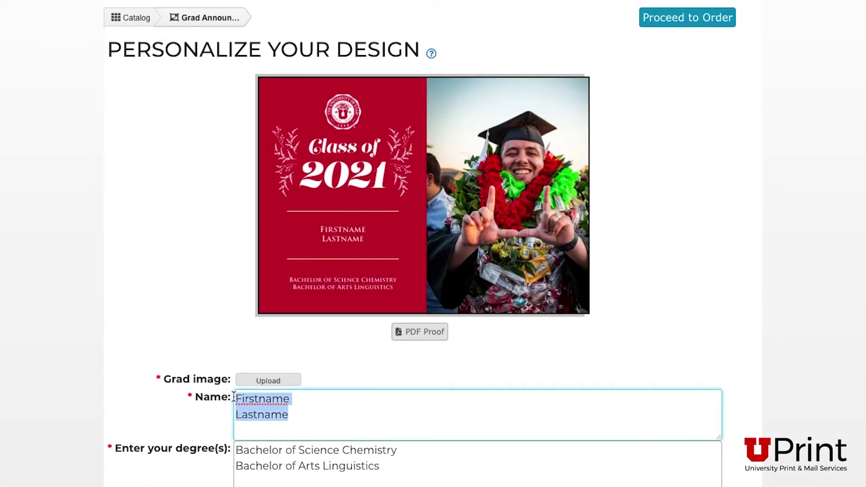
pyautogui.press('BackSpace')
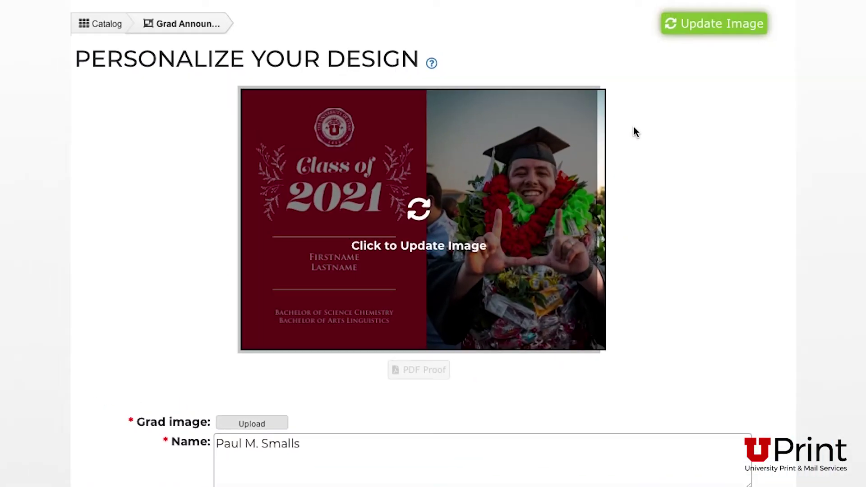
pyautogui.click(717, 39)
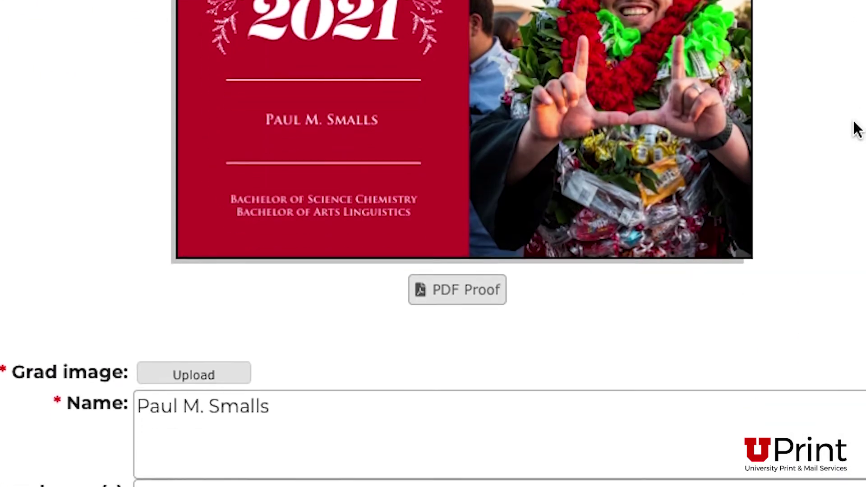
# - Change the degree to Bachelor of Arts in Communications, add a Minor in Social Work line, update
pyautogui.scroll(-3, 857, 129)
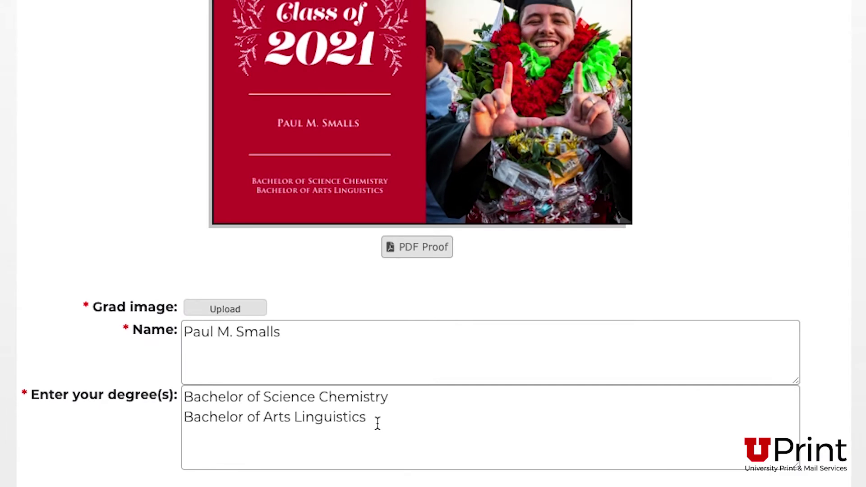
pyautogui.moveTo(378, 424); pyautogui.dragTo(263, 397)
pyautogui.write('Arts in Communications')
pyautogui.press('Return')
pyautogui.write('Minor i')
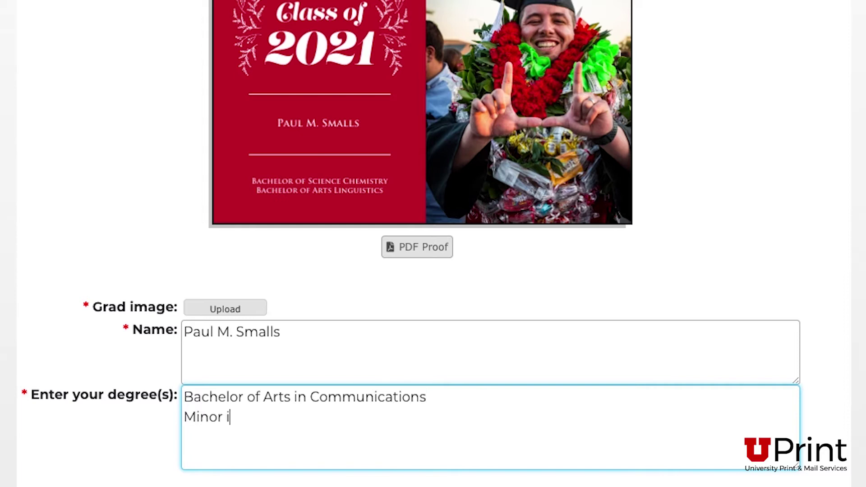
pyautogui.write('n Social Work')
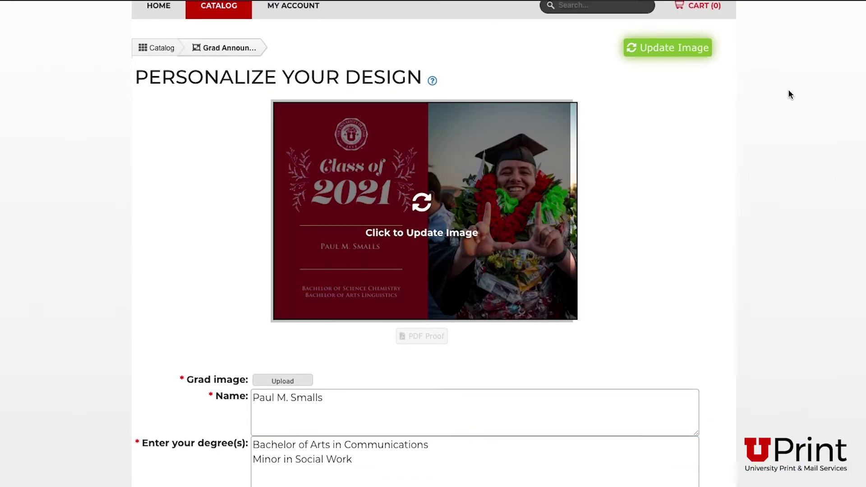
pyautogui.click(650, 48)
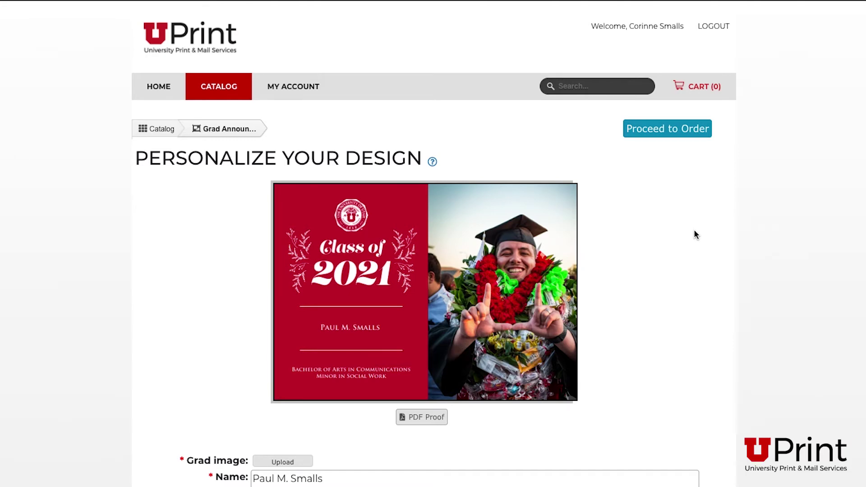
# - Download and open page-1-proof (3).pdf, view it at 175%, then return to Customize
pyautogui.click(422, 417)
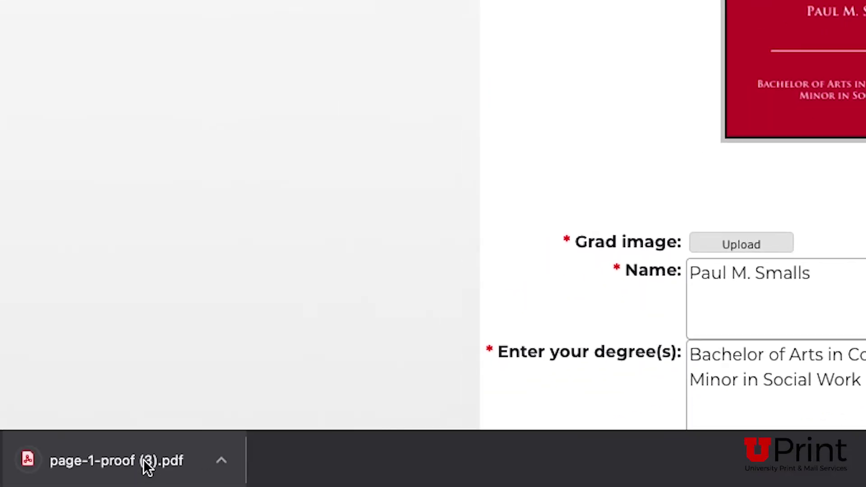
pyautogui.click(144, 461)
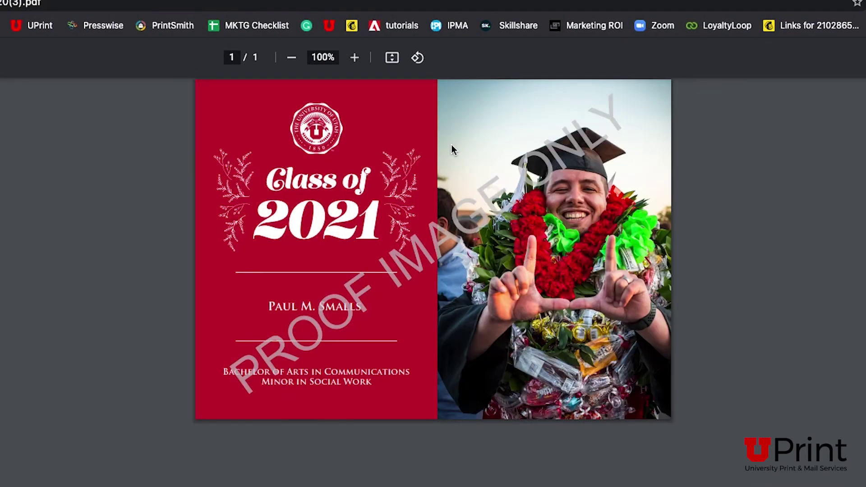
pyautogui.click(355, 58)
pyautogui.click(355, 59)
pyautogui.click(355, 58)
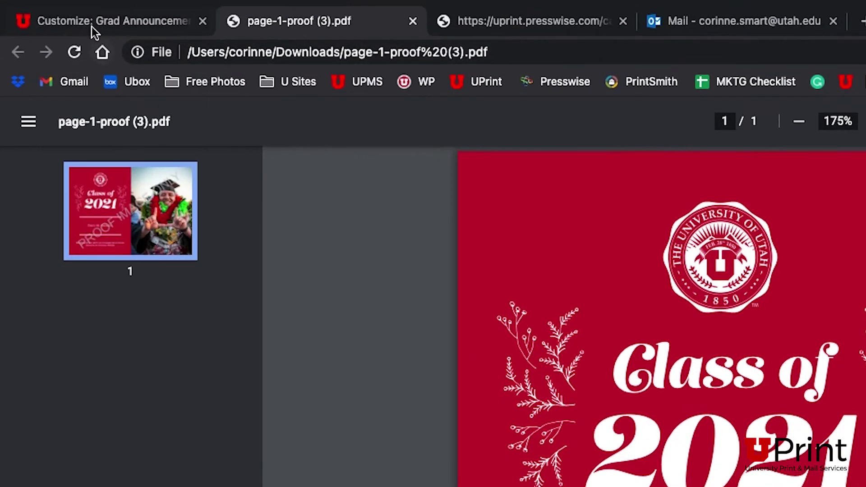
pyautogui.click(92, 27)
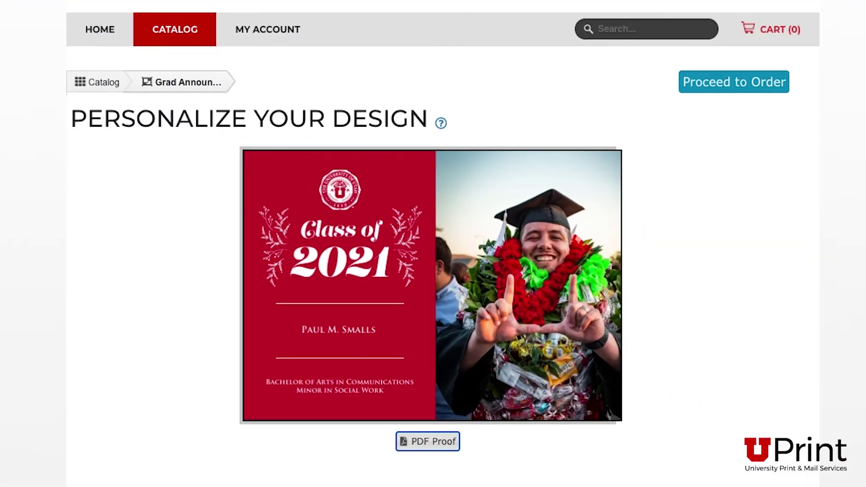
# - Approve the Grad Announcement 34a proof and set the order quantity to 30
pyautogui.click(704, 88)
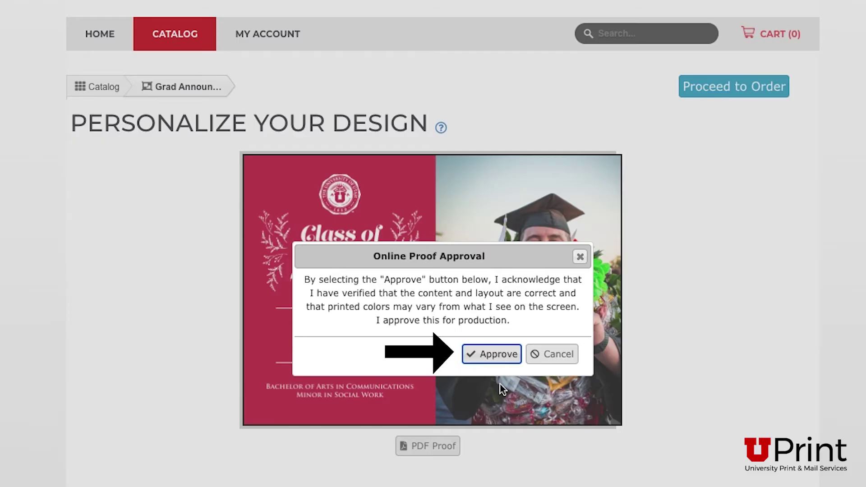
pyautogui.click(482, 359)
pyautogui.click(251, 222)
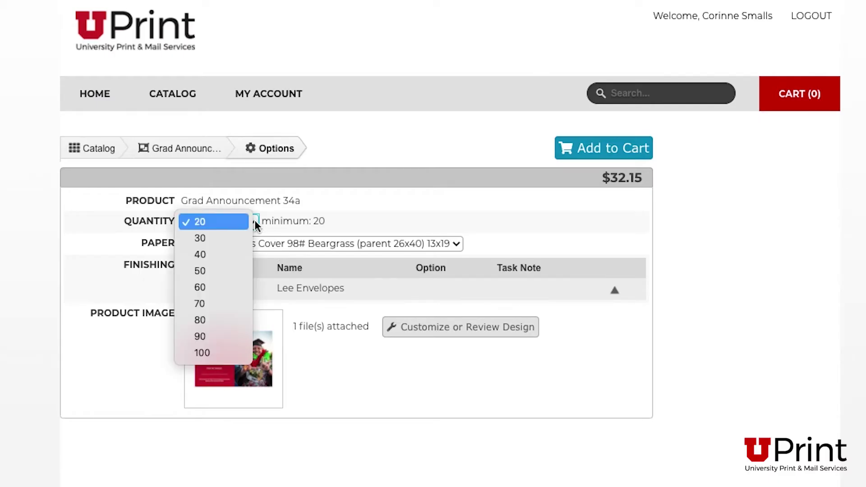
pyautogui.click(247, 238)
pyautogui.click(456, 243)
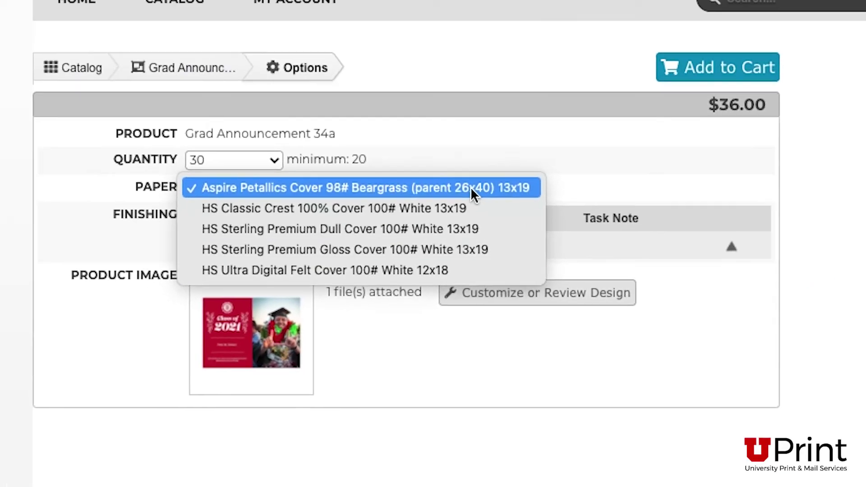
# - Choose HS Classic Crest 100% Cover 100# White 13x19 paper and add the 30 announcements to the cart
pyautogui.click(424, 78)
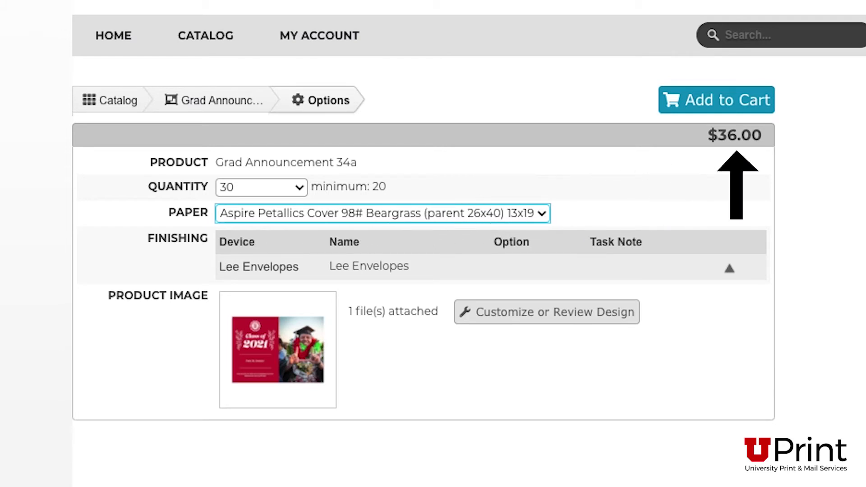
pyautogui.click(492, 216)
pyautogui.click(459, 232)
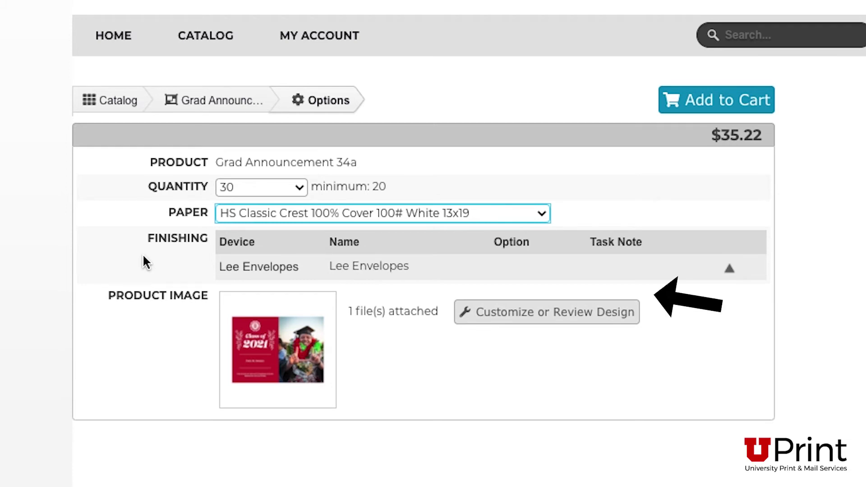
pyautogui.click(692, 105)
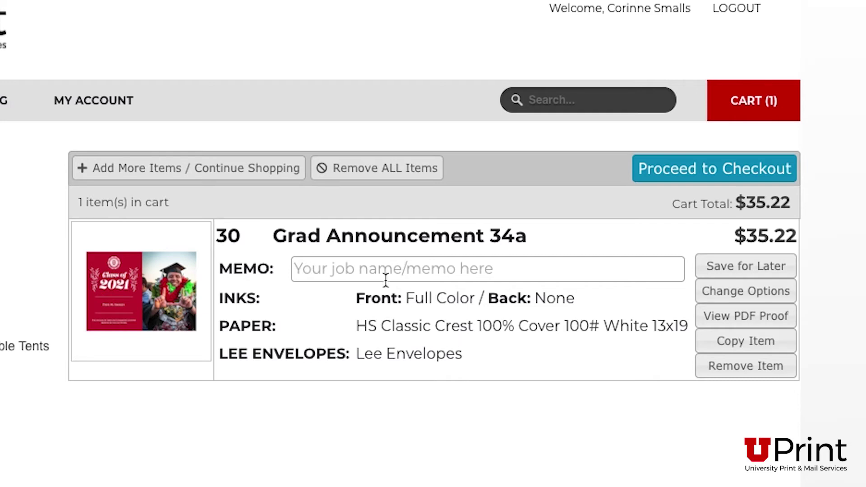
# - Give the cart item a job memo naming the graduate's grad announcement, then start checkout
pyautogui.click(362, 271)
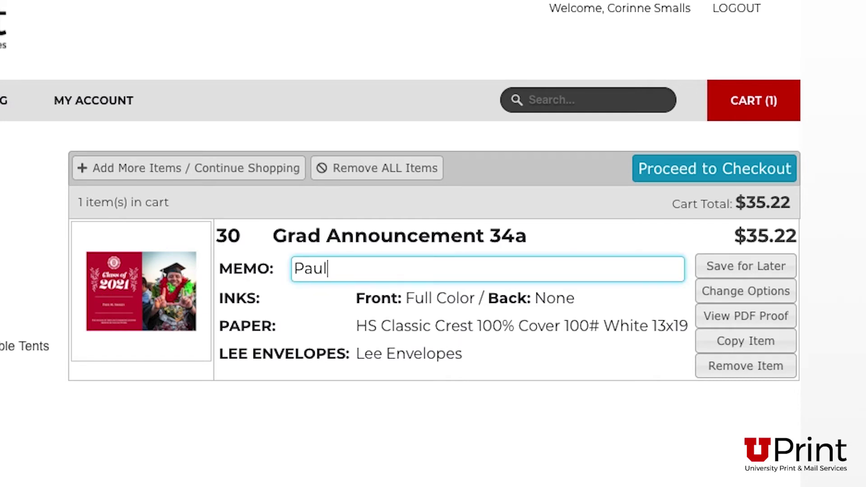
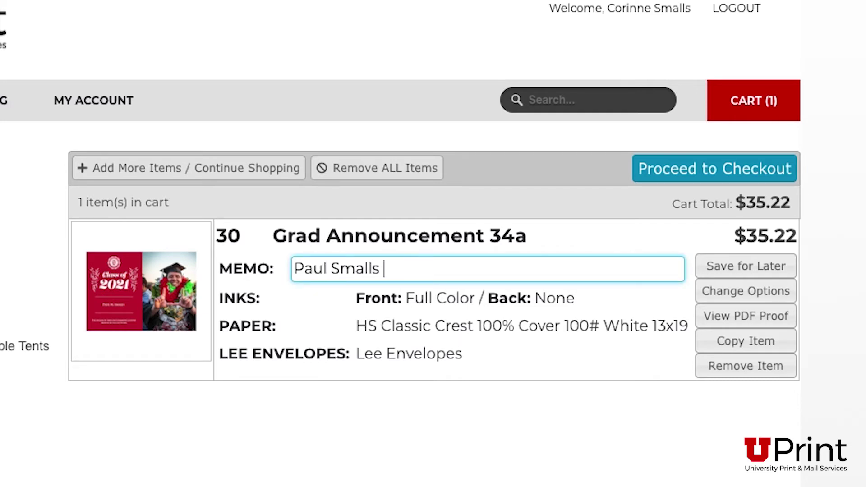
pyautogui.write('Grad Announcement')
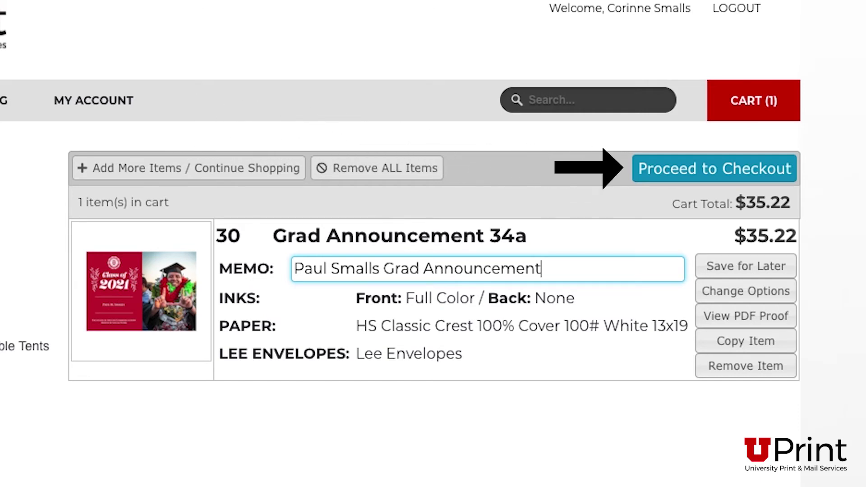
pyautogui.click(677, 174)
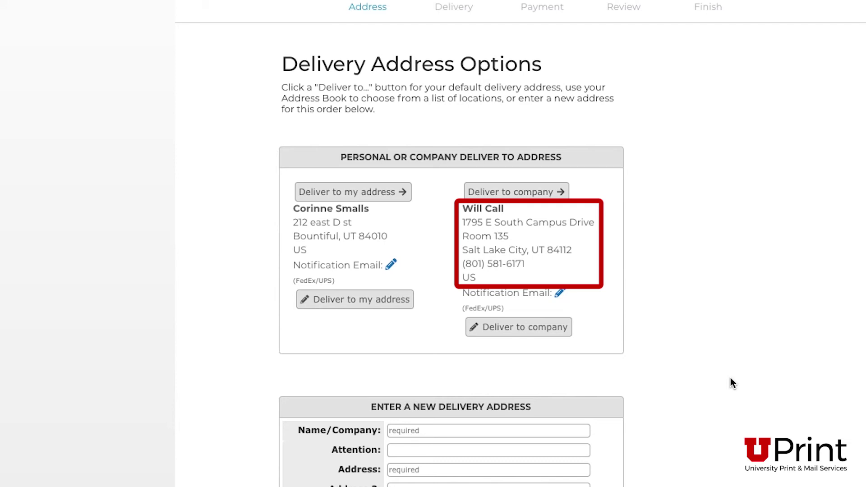
# - Choose the Will Call company address as the delivery destination
pyautogui.click(506, 194)
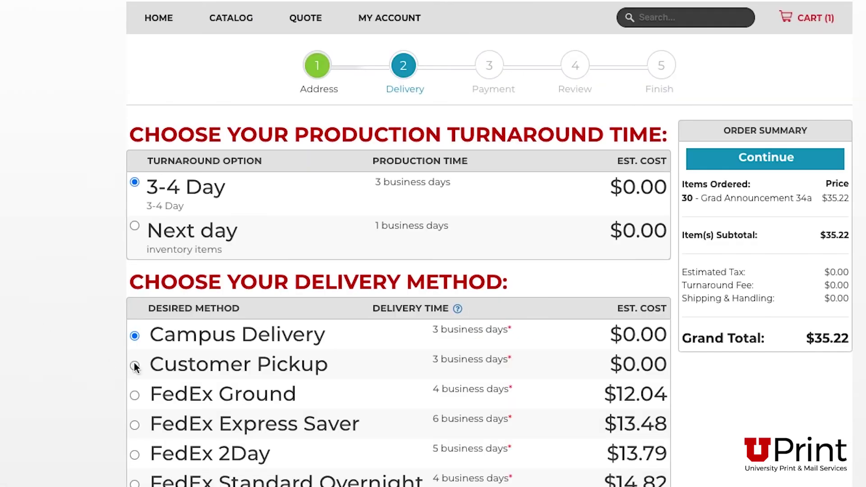
# - Switch the delivery method to Customer Pickup, keeping the 3-4 Day turnaround
pyautogui.click(134, 365)
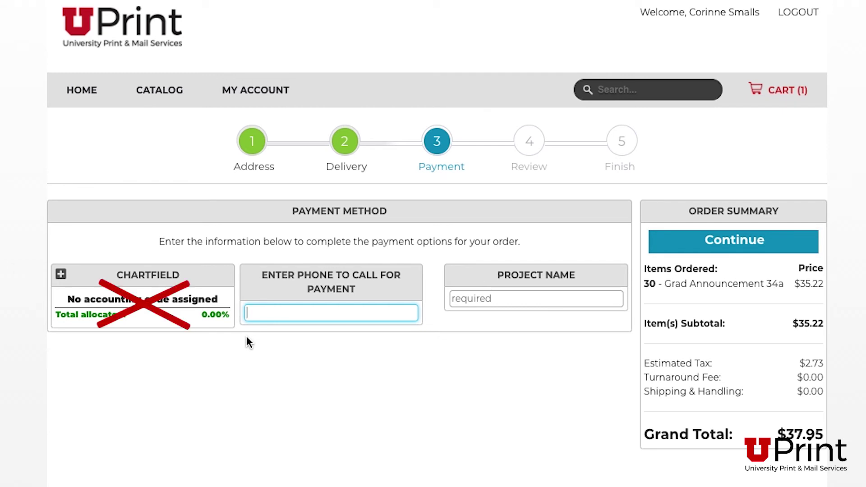
# - Note payment as 'pay by cash/card at pick up' and enter the graduate's announcements project name
pyautogui.write('pay b')
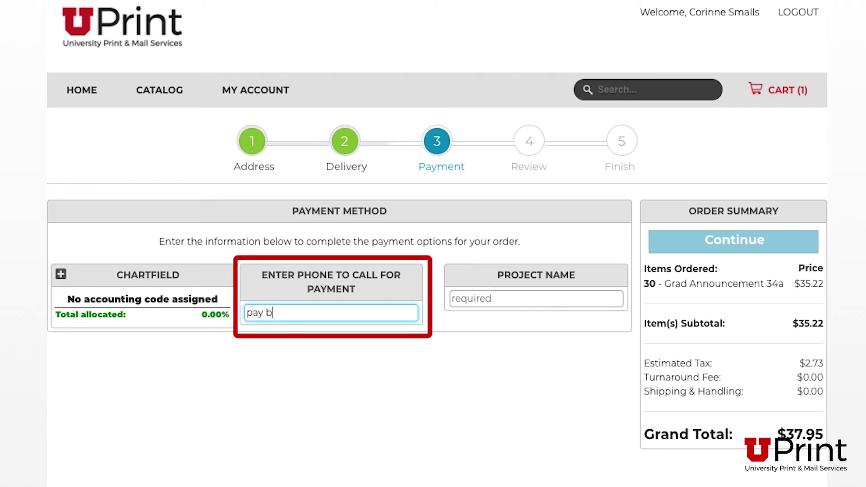
pyautogui.write('y cash/c')
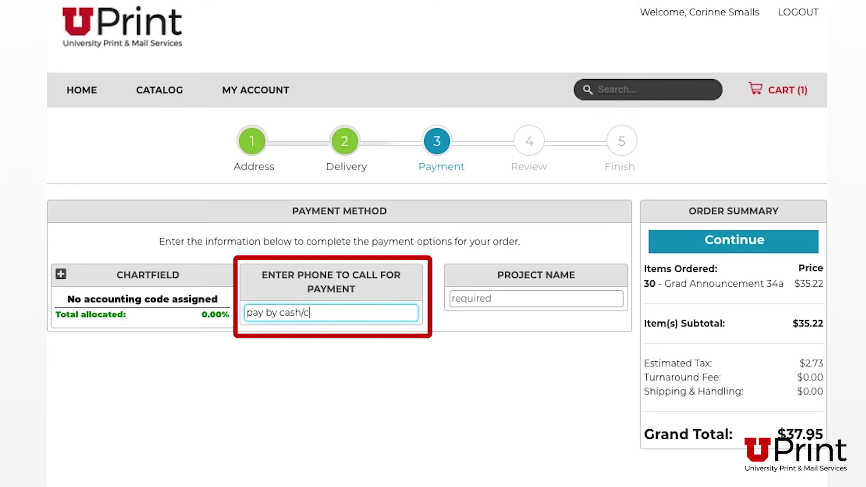
pyautogui.write('ard at pick up')
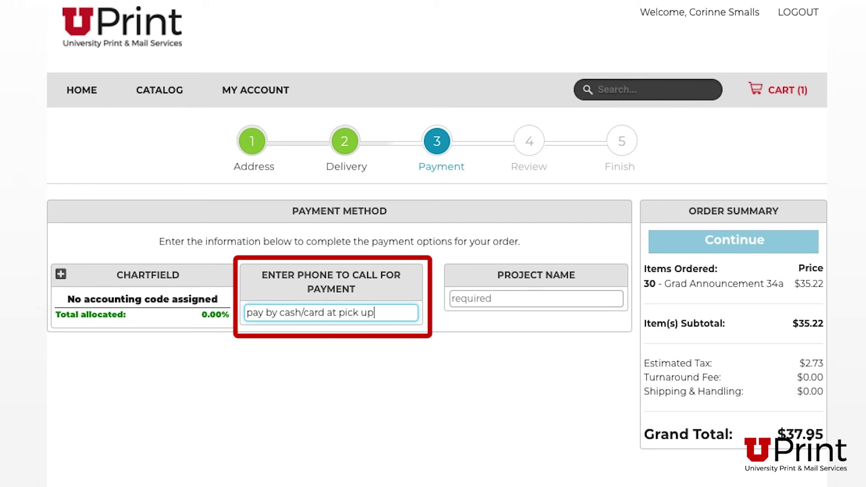
pyautogui.click(502, 298)
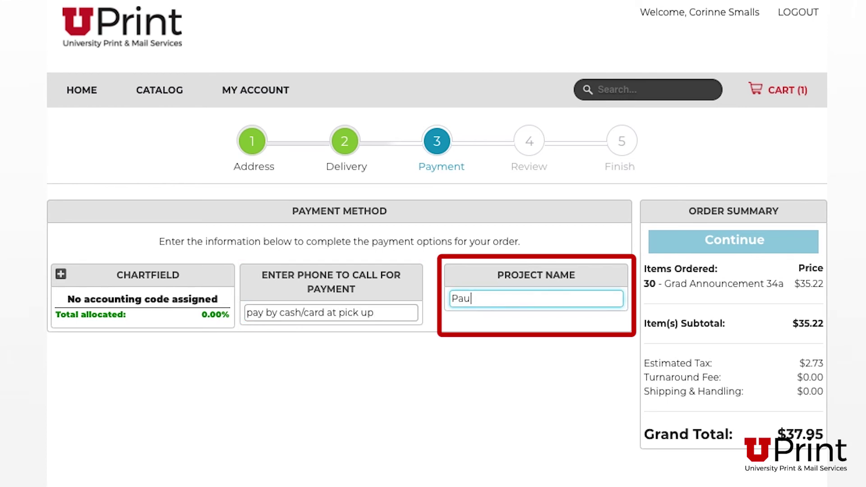
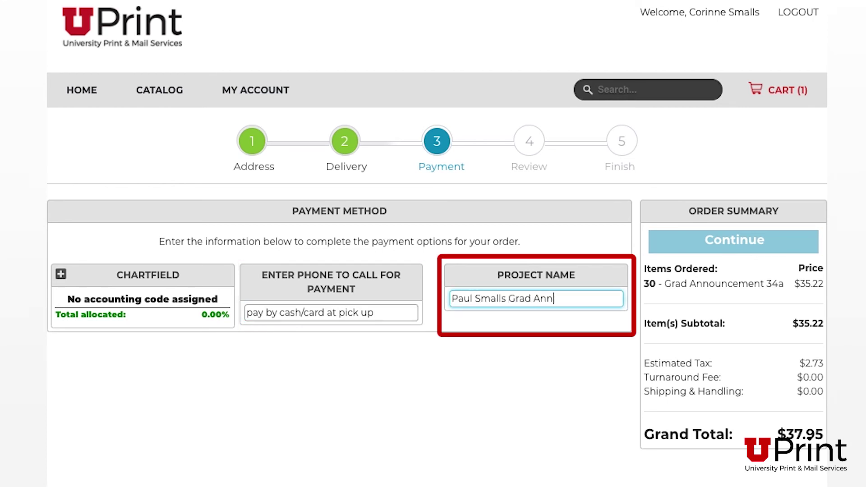
pyautogui.write('cements')
pyautogui.click(744, 243)
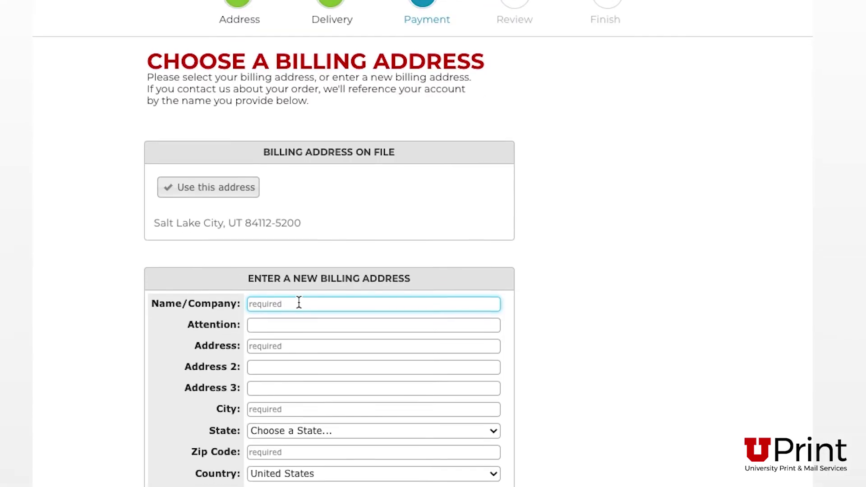
# - Fill in the new billing address with full name, street, city, state and zip code
pyautogui.press('Tab')
pyautogui.press('Tab')
pyautogui.press('Tab')
pyautogui.write('Bountiful')
pyautogui.press('Tab')
pyautogui.press('u')
pyautogui.press('Tab')
pyautogui.write('84010')
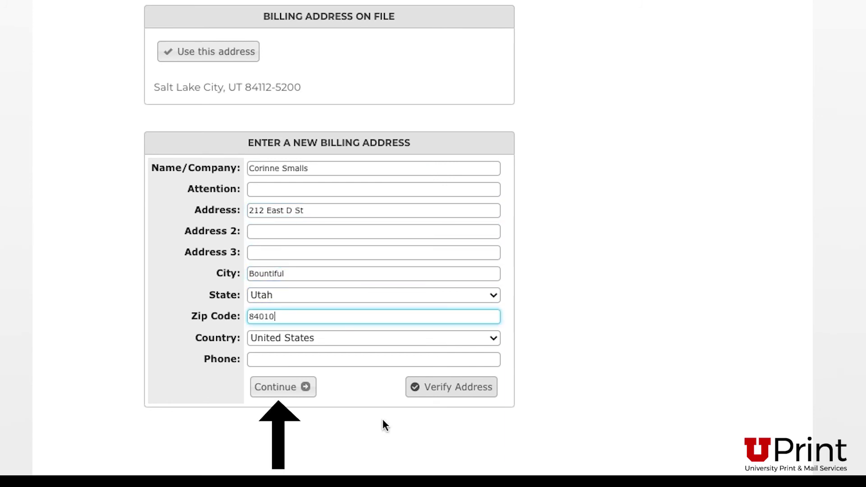
pyautogui.click(276, 387)
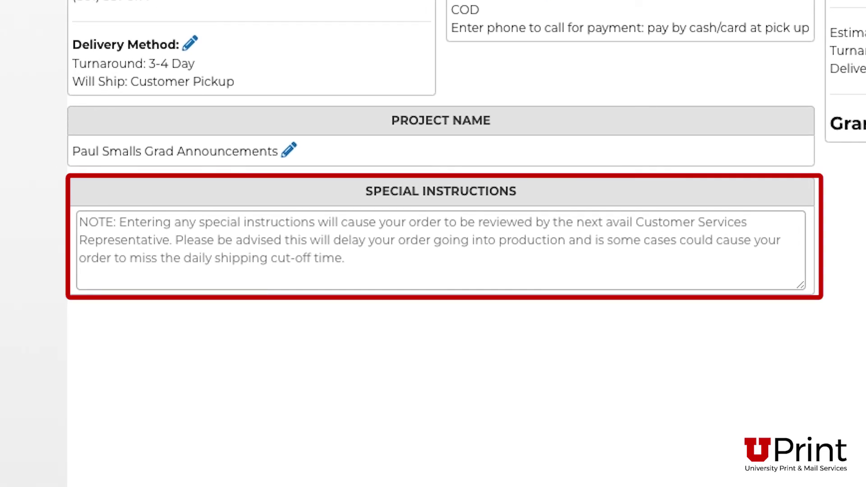
# - Enter 'Please add a go fund me account.' in the order's Special Instructions box
pyautogui.click(80, 222)
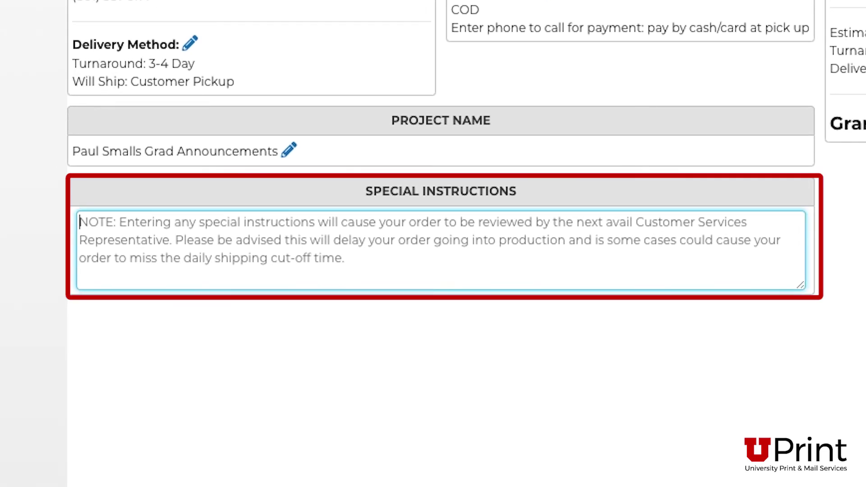
pyautogui.write('Please add a g')
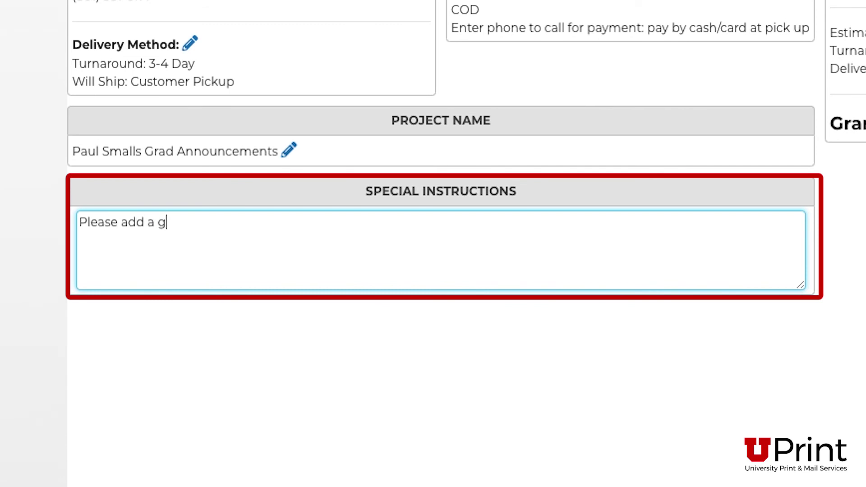
pyautogui.write('o fund me account')
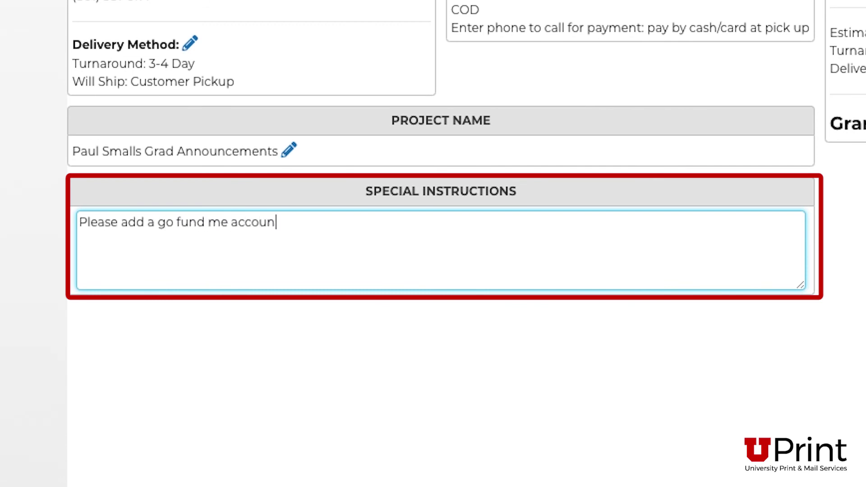
pyautogui.write('.')
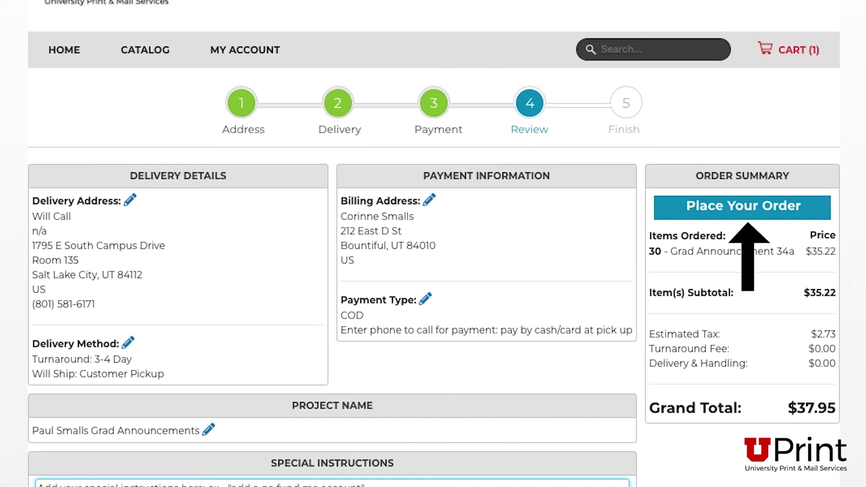
# - Place the order and find it in My Account's View Orders list
pyautogui.click(807, 218)
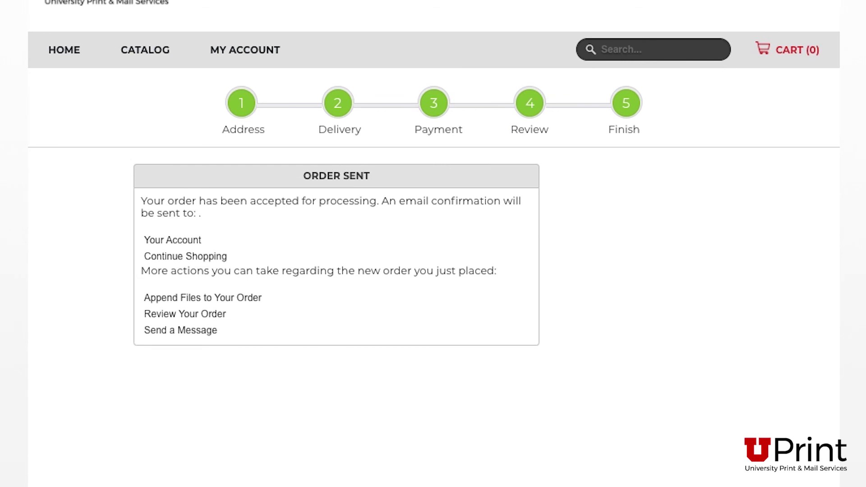
pyautogui.scroll(2, 505, 201)
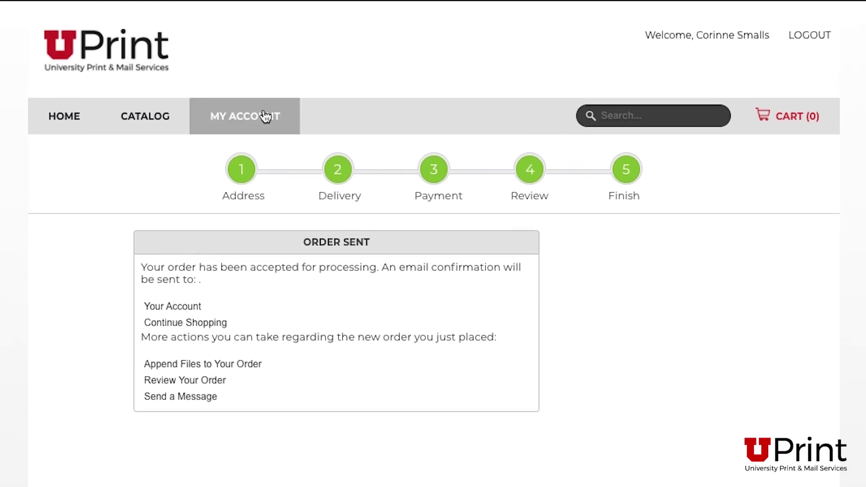
pyautogui.click(265, 119)
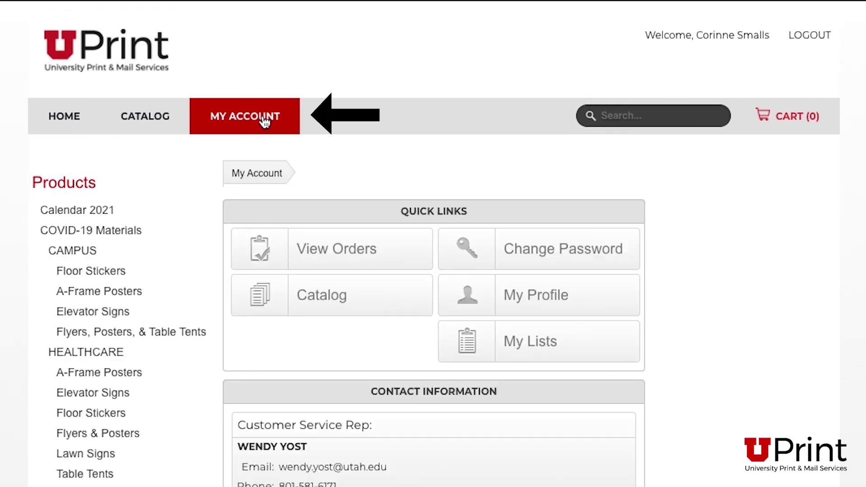
pyautogui.click(345, 259)
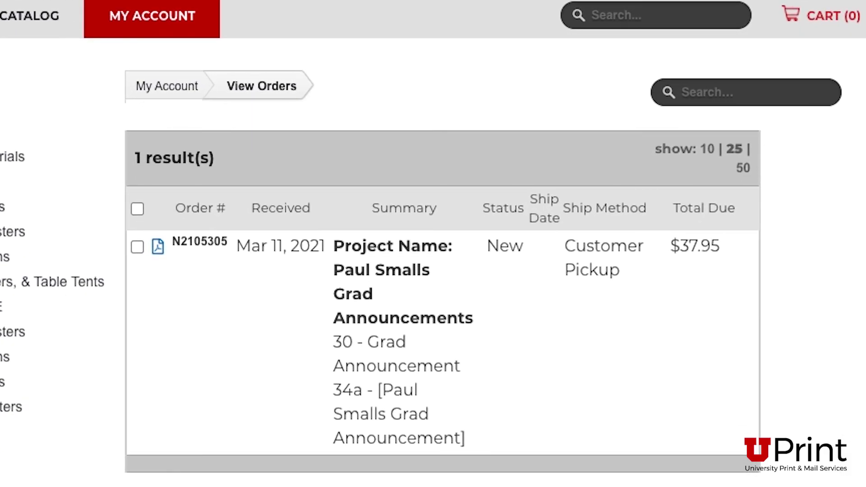